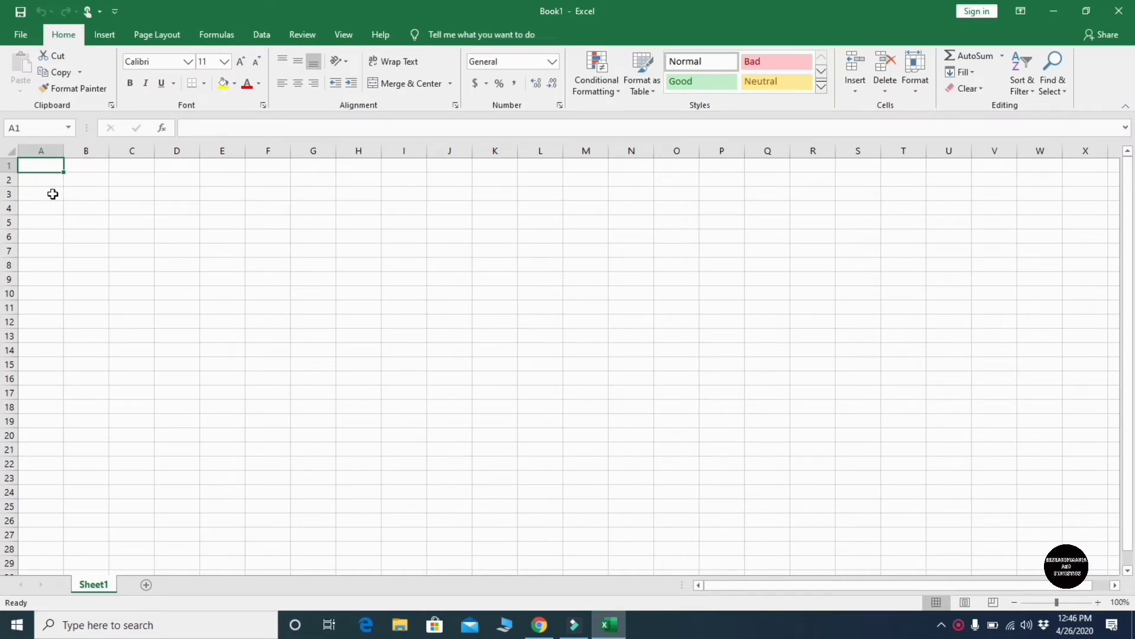
# - Enter the column headers Y in cell A1 and X in cell B1
pyautogui.click(49, 166)
pyautogui.write('Y')
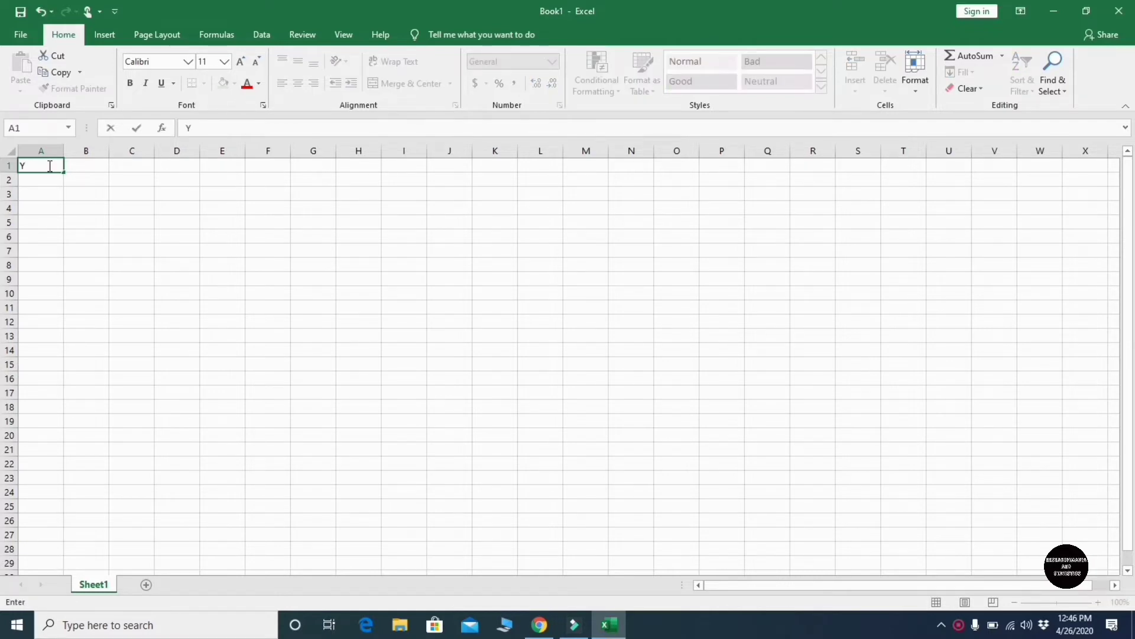
pyautogui.press('Tab')
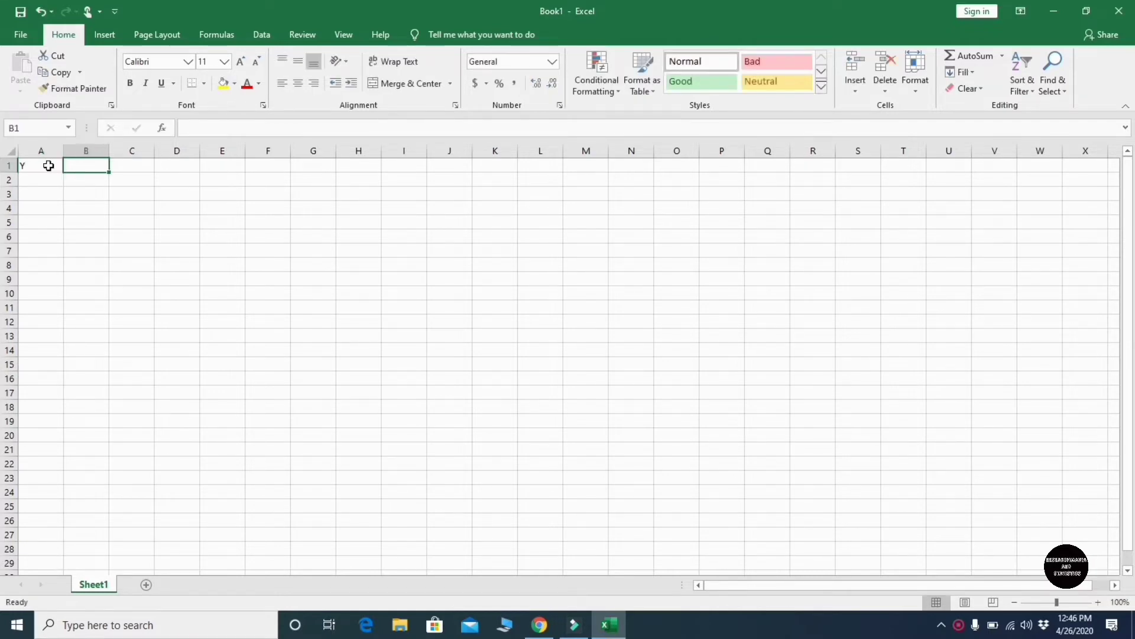
pyautogui.write('X')
pyautogui.press('Return')
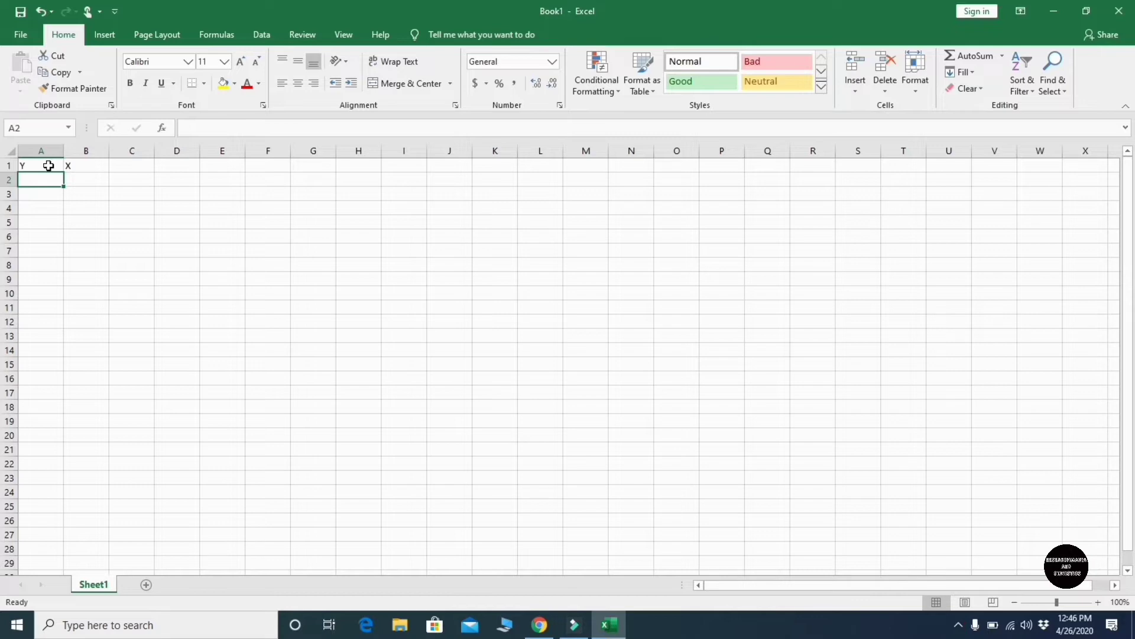
# - Fill the Y column from A2 to A20 with random integers using =RANDBETWEEN(1,100)
pyautogui.write('=')
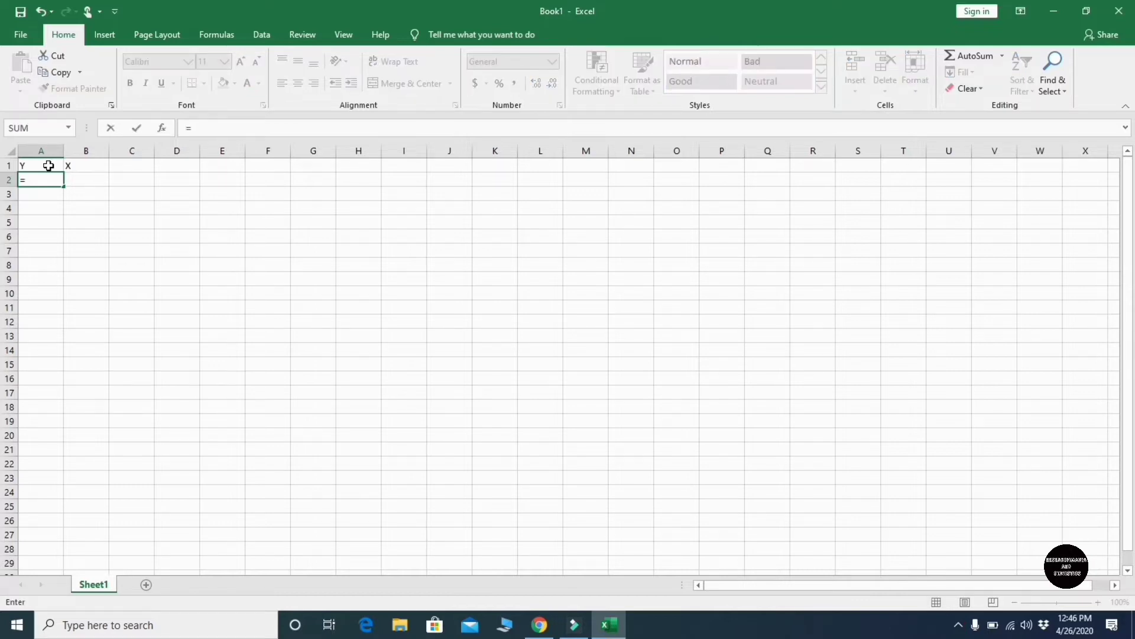
pyautogui.write('rand')
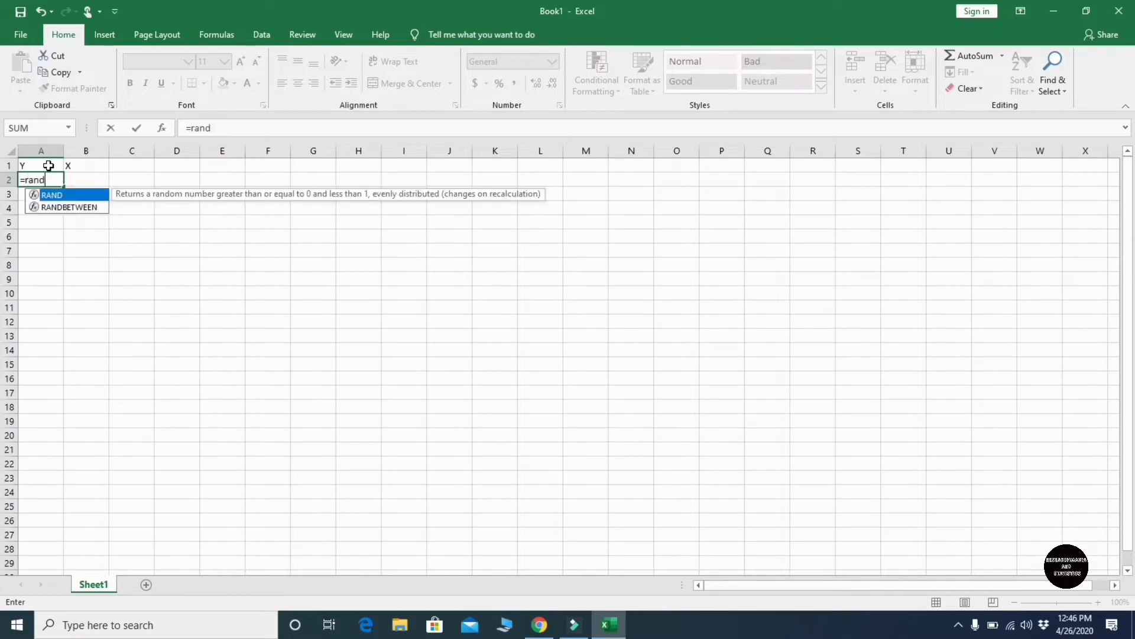
pyautogui.write('between(')
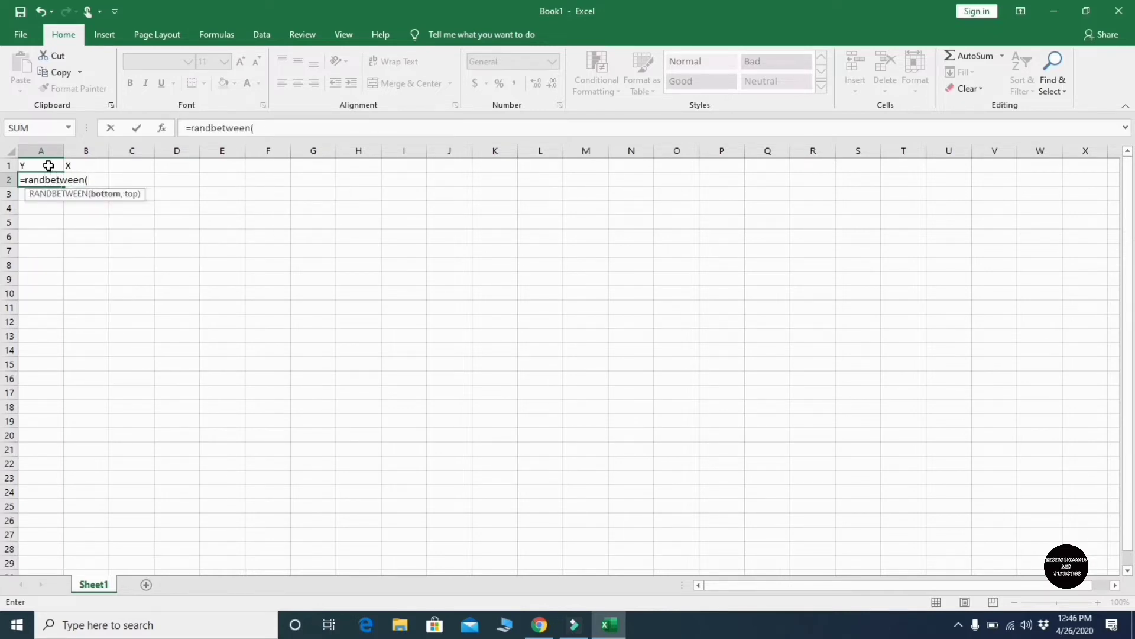
pyautogui.write('1,100)')
pyautogui.press('Return')
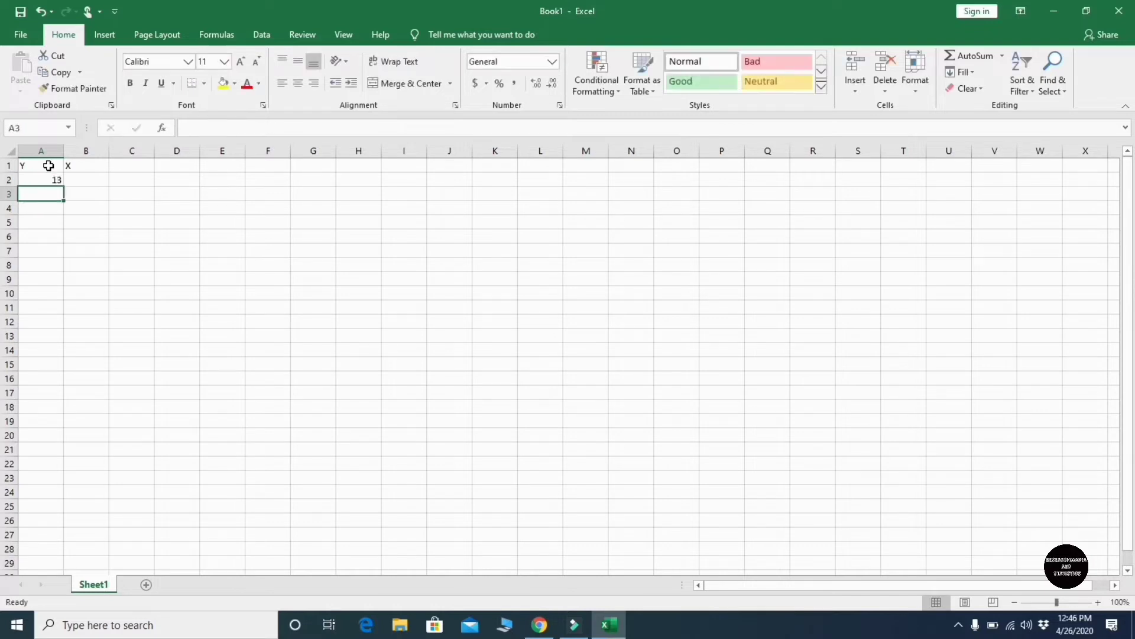
pyautogui.click(47, 179)
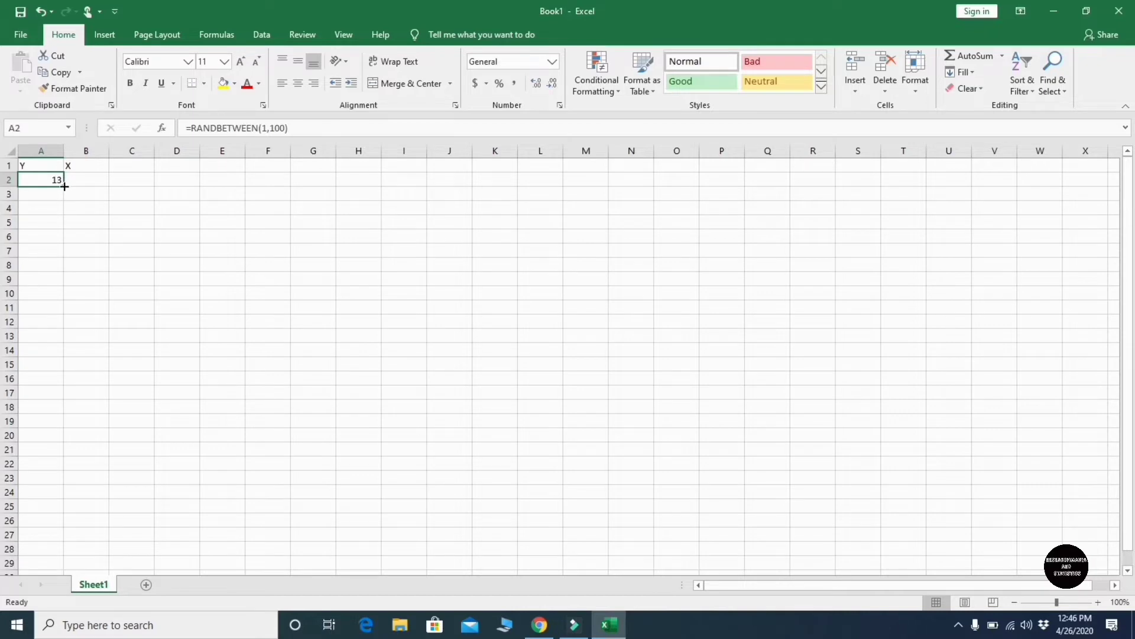
pyautogui.moveTo(63, 186); pyautogui.dragTo(60, 438)
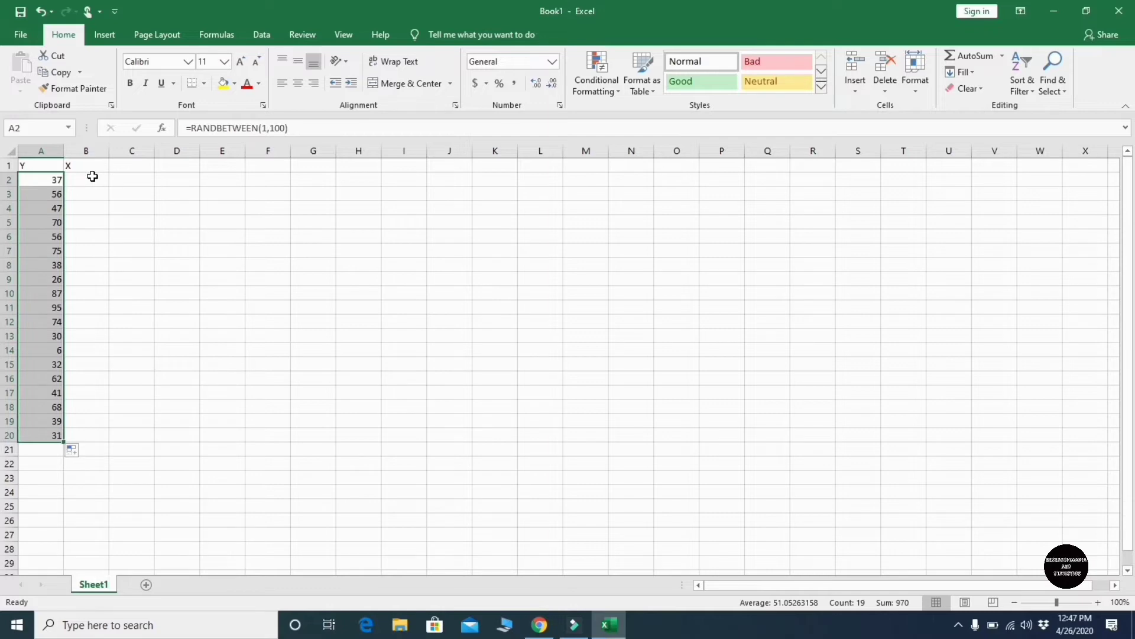
# - Fill the X column from B2 to B20 with random integers using =RANDBETWEEN(10,50)
pyautogui.click(93, 176)
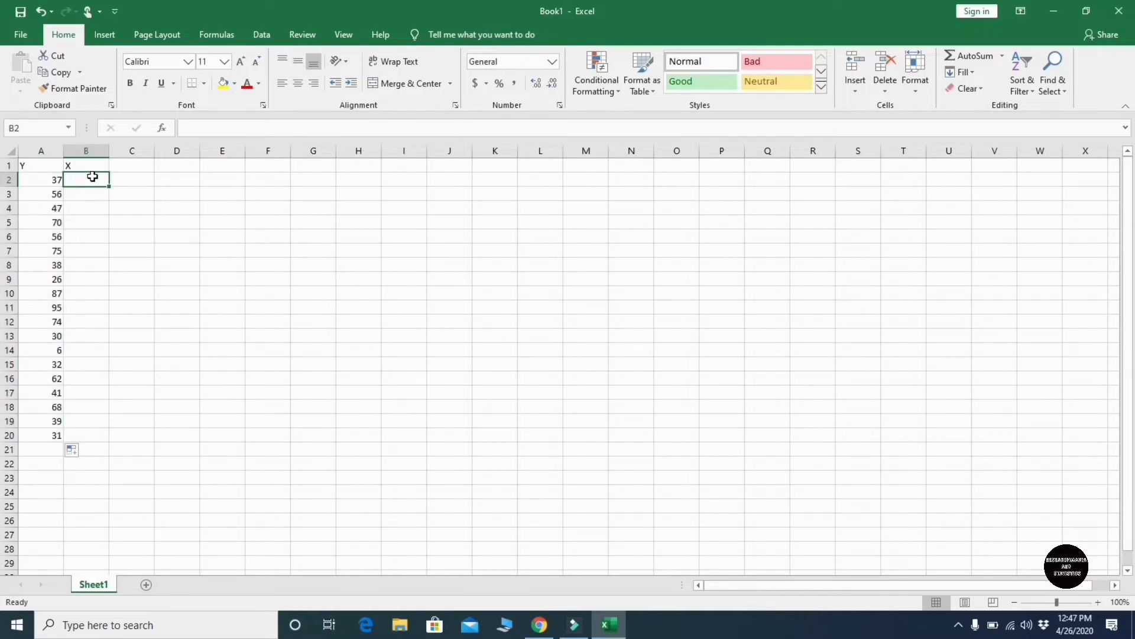
pyautogui.write('=ran')
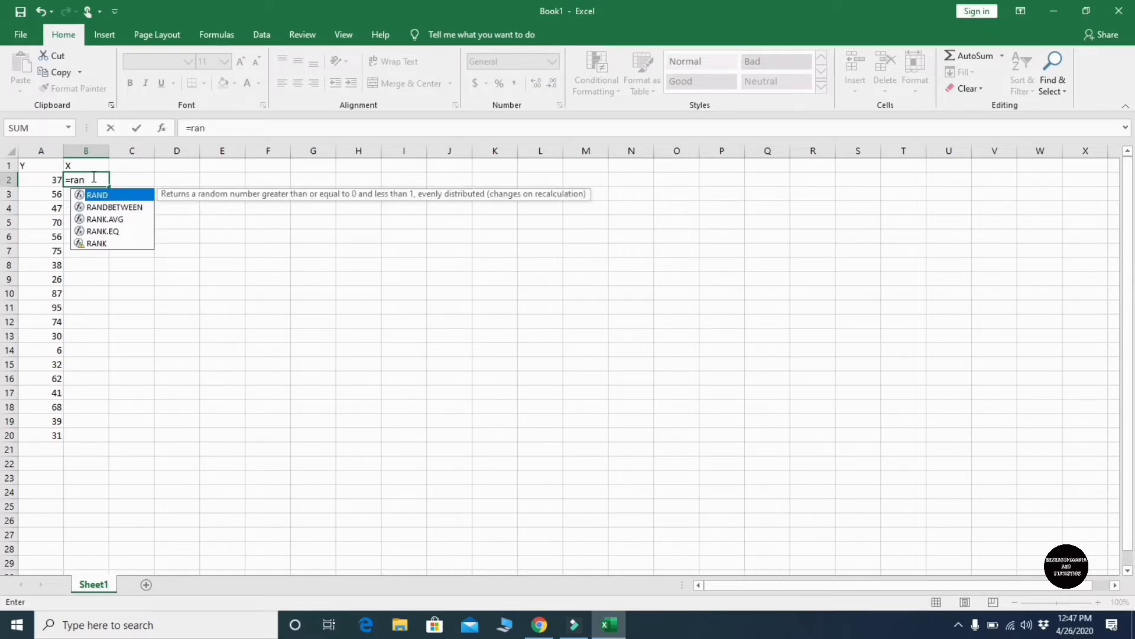
pyautogui.write('dbe')
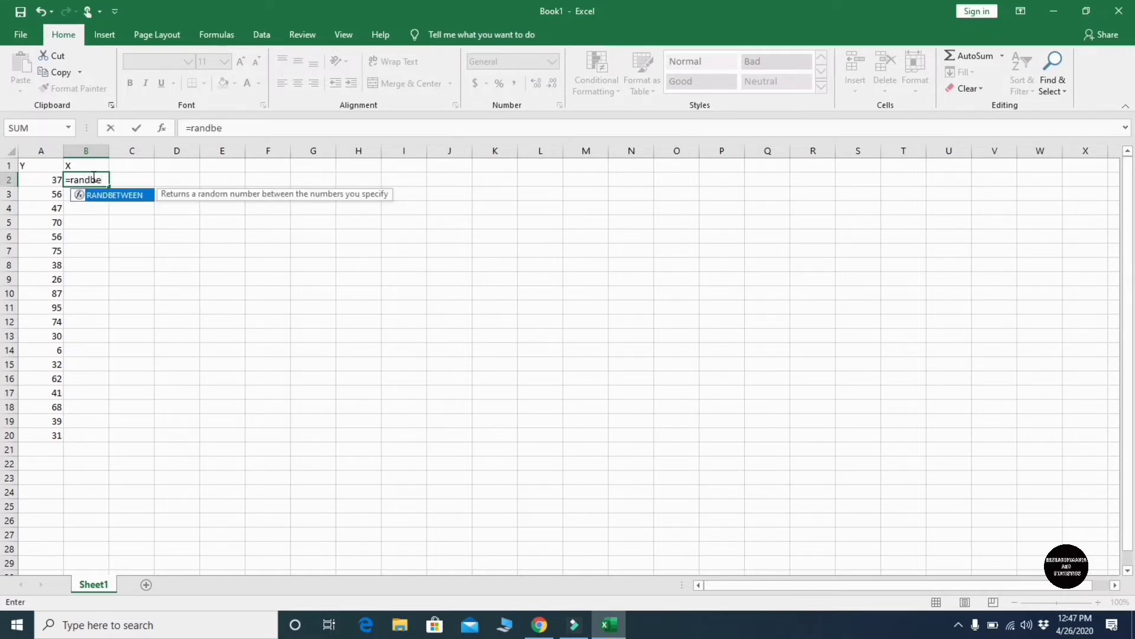
pyautogui.press('BackSpace')
pyautogui.write('etween(')
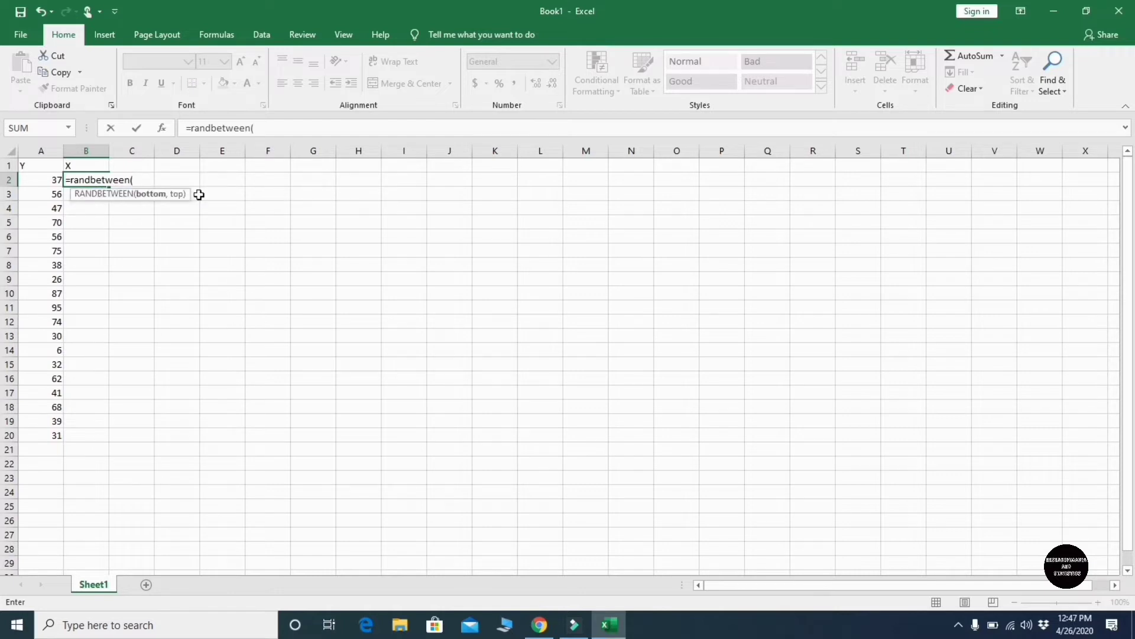
pyautogui.write('10,50')
pyautogui.press('Return')
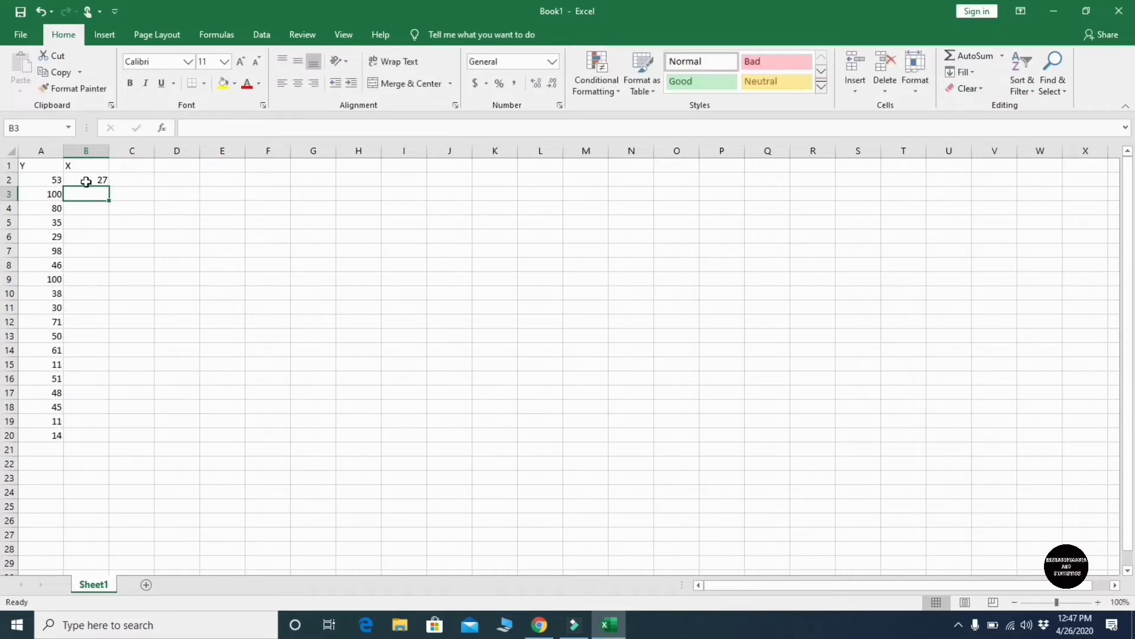
pyautogui.click(86, 181)
pyautogui.moveTo(108, 186); pyautogui.dragTo(111, 443)
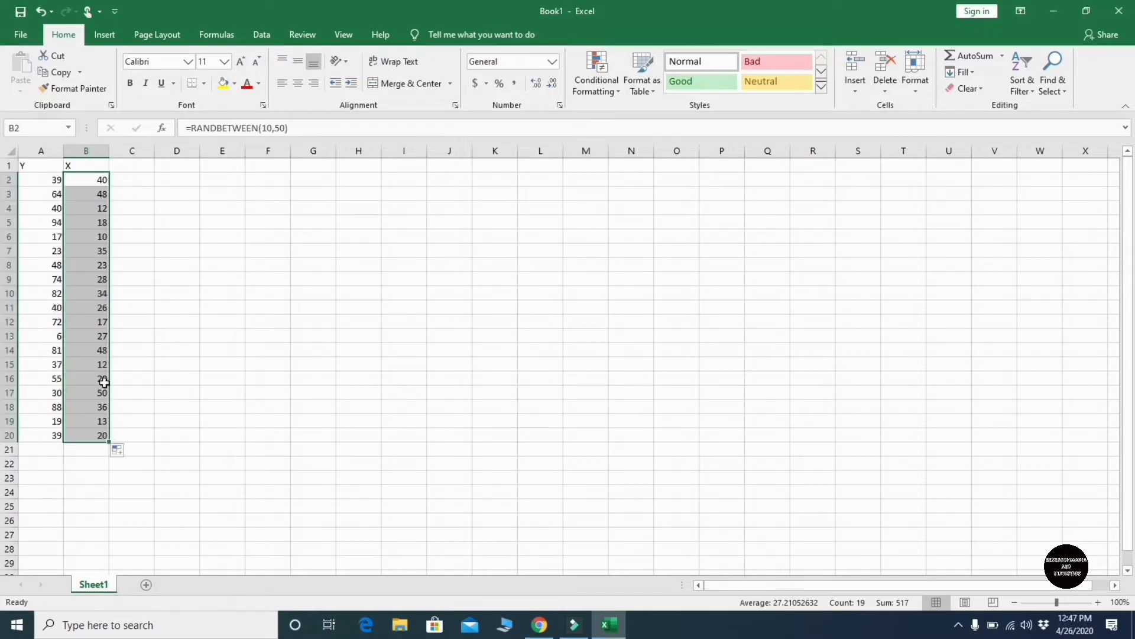
pyautogui.click(51, 169)
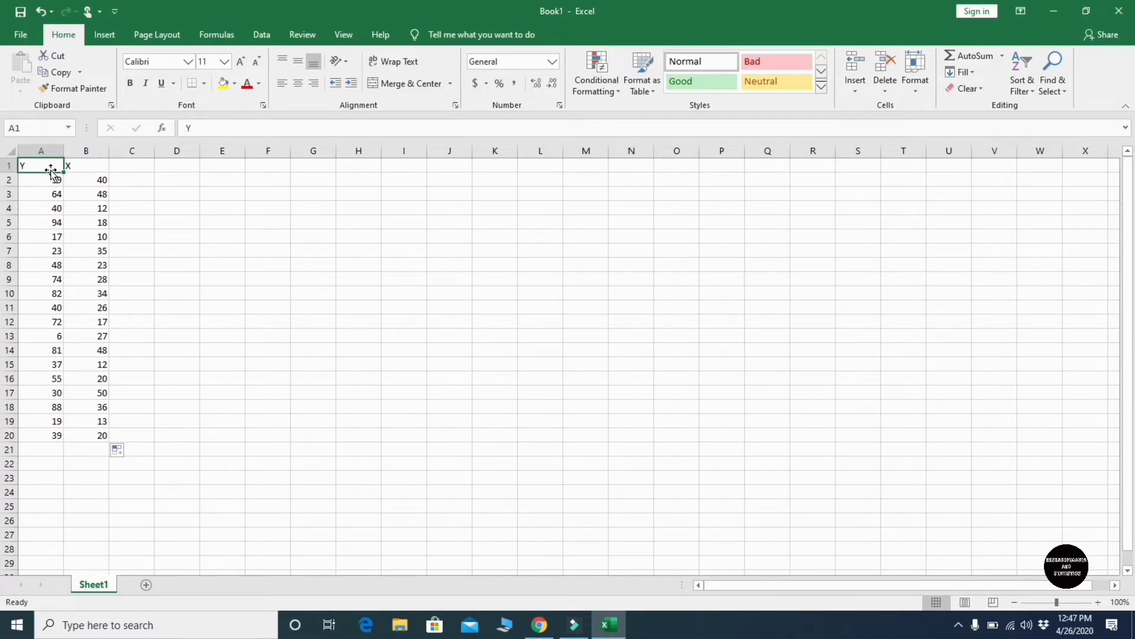
pyautogui.click(148, 196)
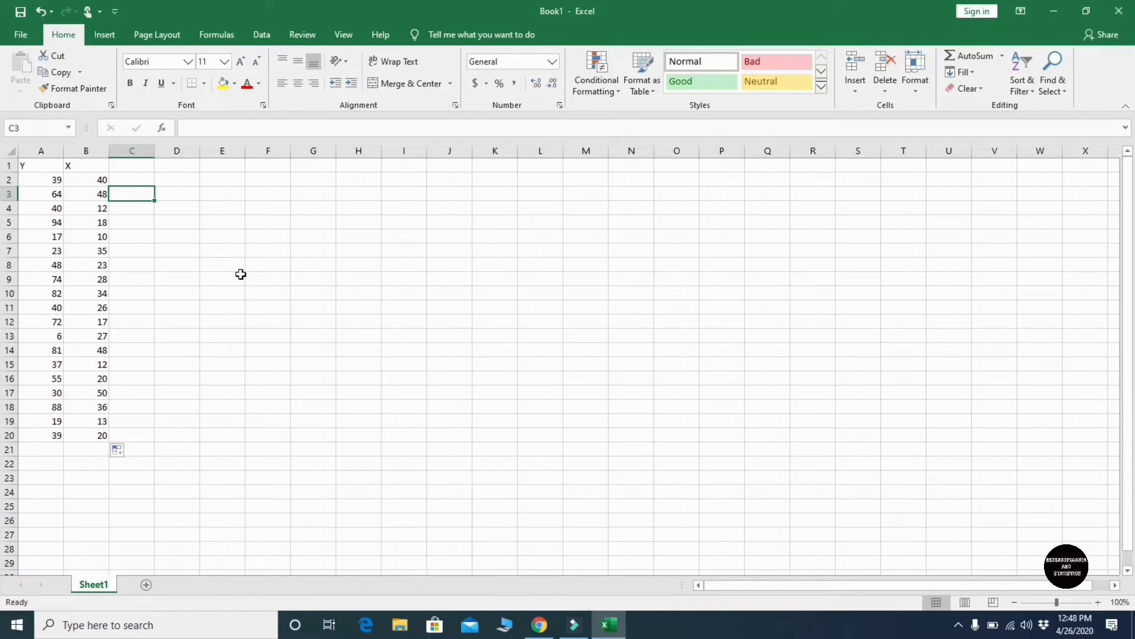
# - Open the Regression tool from the Data Analysis tools
pyautogui.click(265, 42)
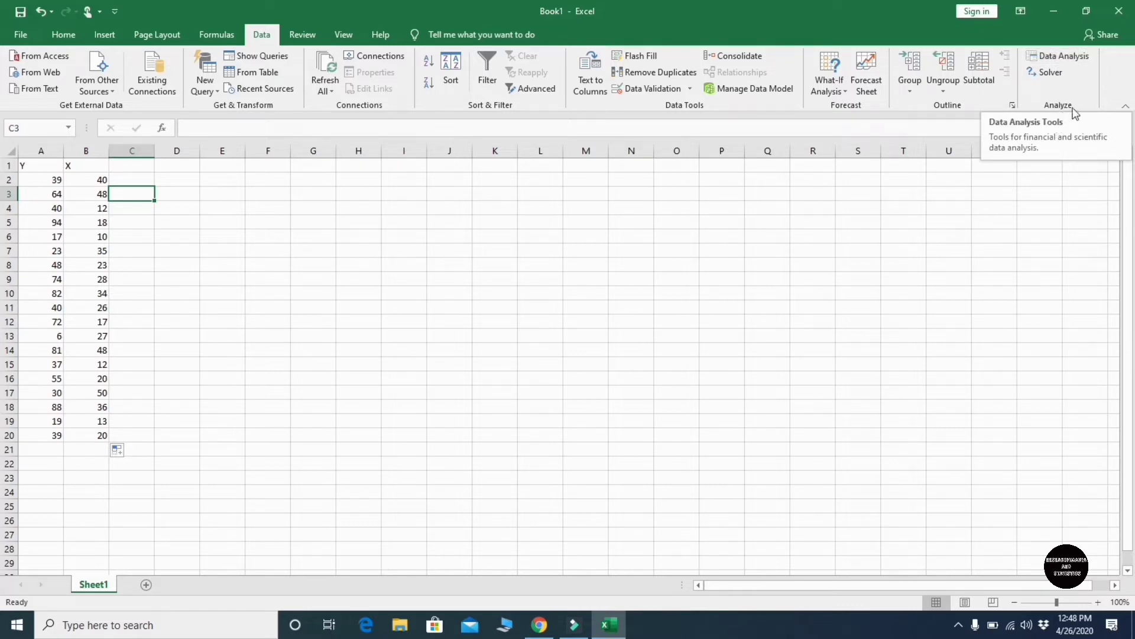
pyautogui.click(1061, 59)
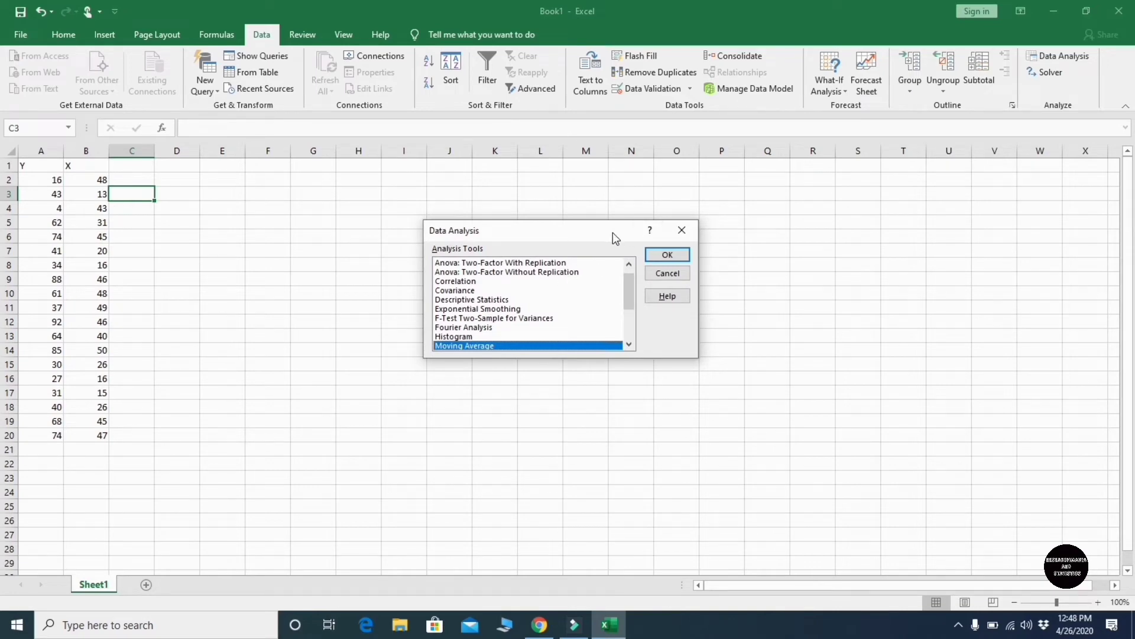
pyautogui.moveTo(613, 232); pyautogui.dragTo(637, 218)
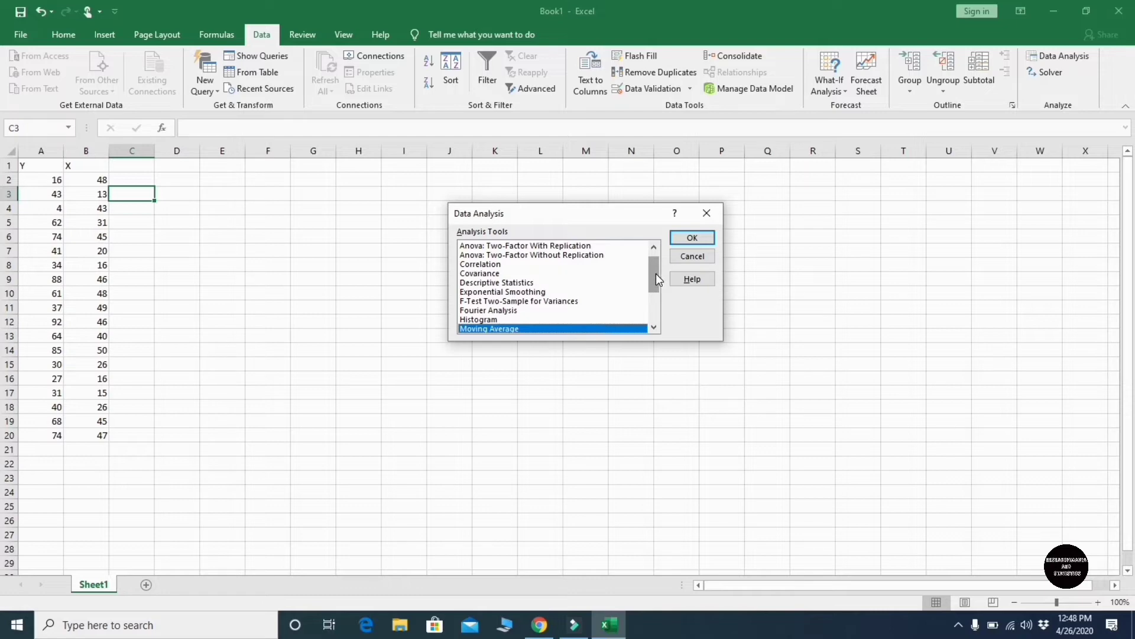
pyautogui.moveTo(655, 274); pyautogui.dragTo(652, 297)
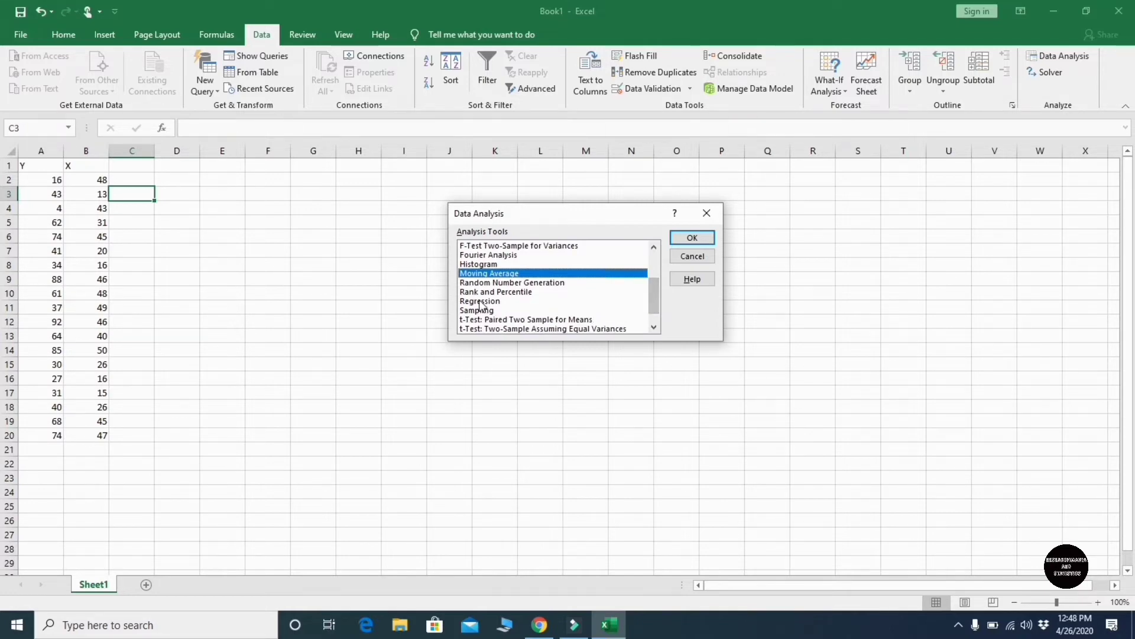
pyautogui.click(481, 302)
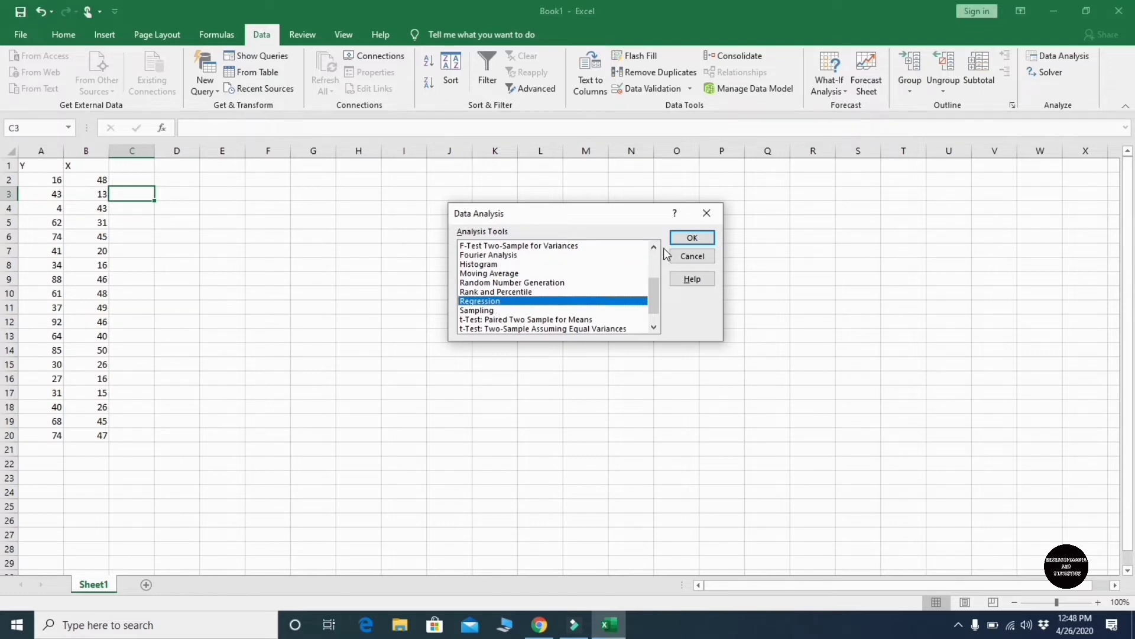
pyautogui.click(686, 238)
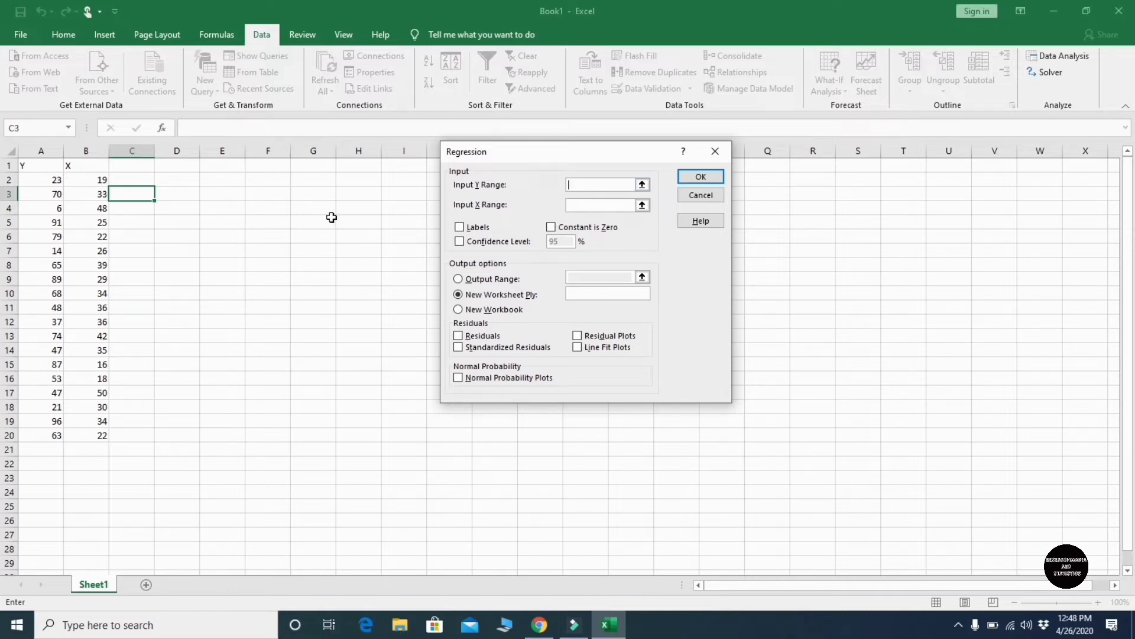
# - Set the regression's input Y range to $A$2:$A$20 and its input X range to $B$2:$B$20
pyautogui.click(51, 180)
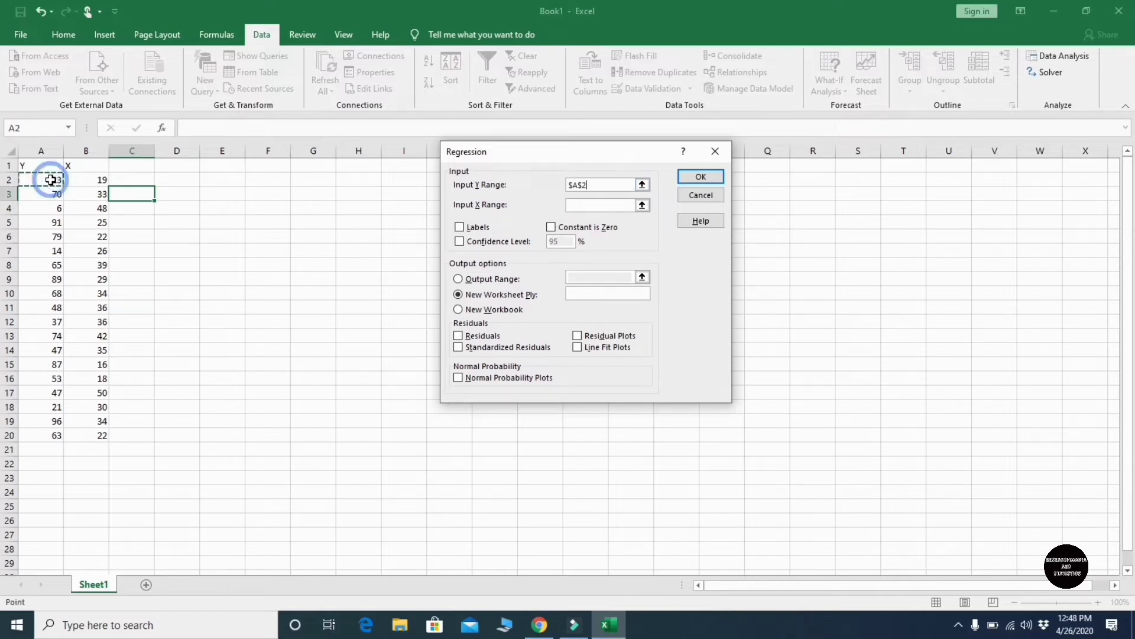
pyautogui.hotkey('ctrl', 'shift', 'Down')
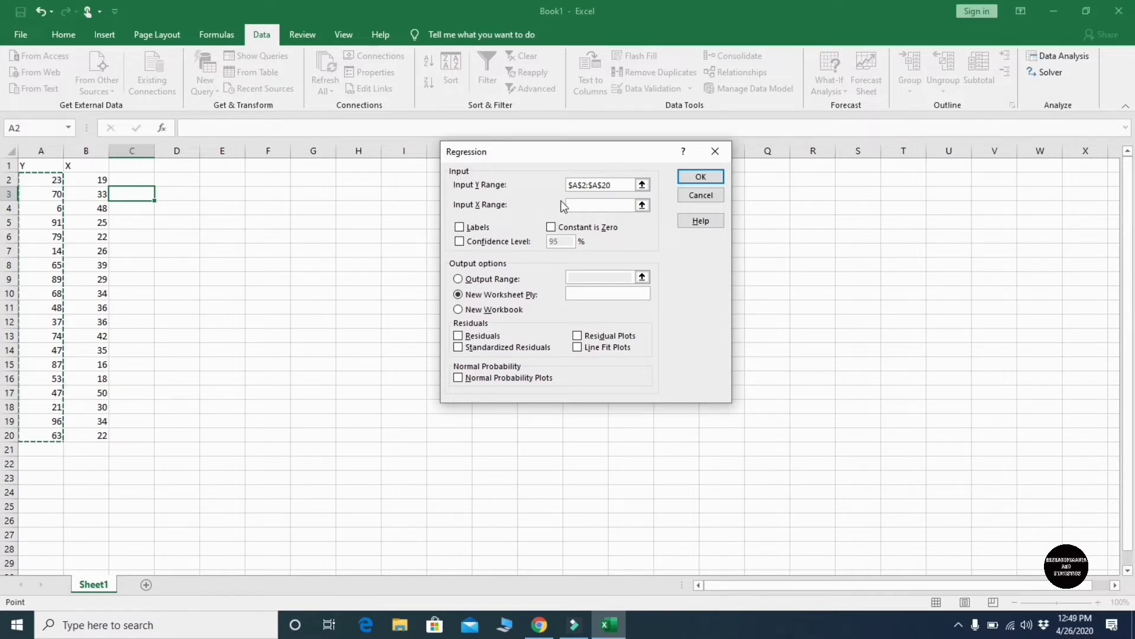
pyautogui.click(590, 207)
pyautogui.click(96, 181)
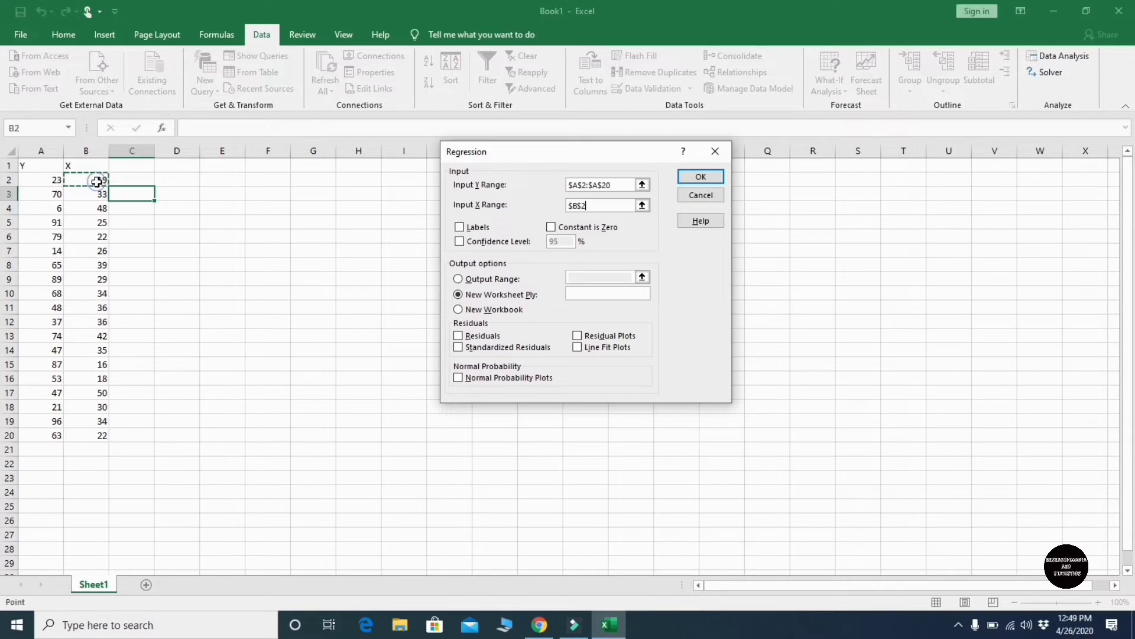
pyautogui.hotkey('ctrl', 'shift', 'Down')
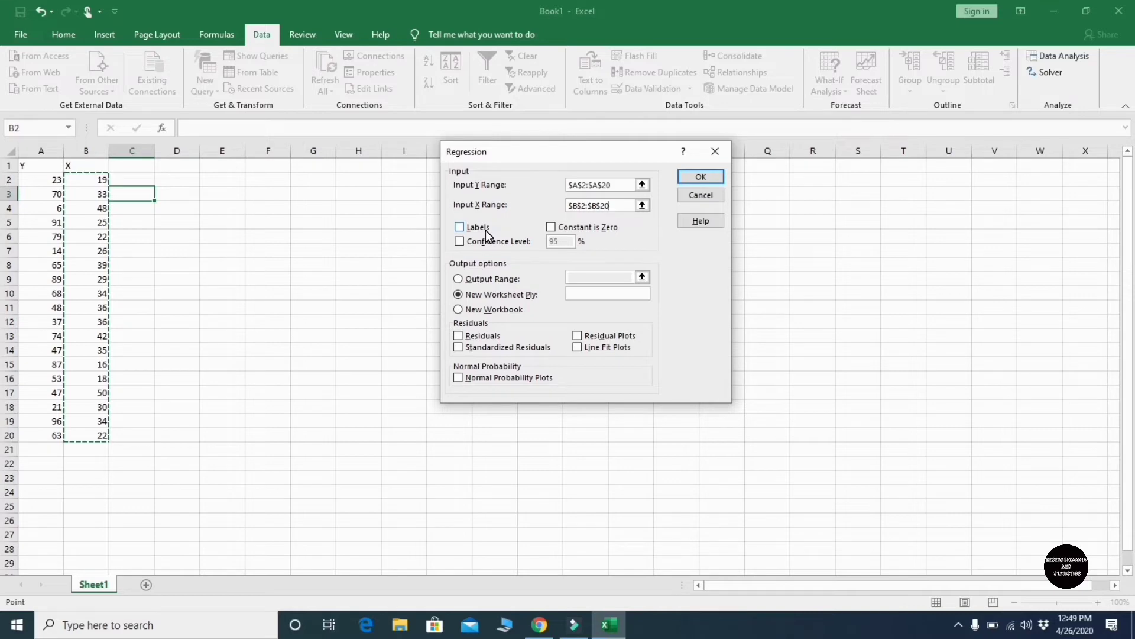
# - Set the regression output range to start at cell $E$3 of the current sheet
pyautogui.click(491, 278)
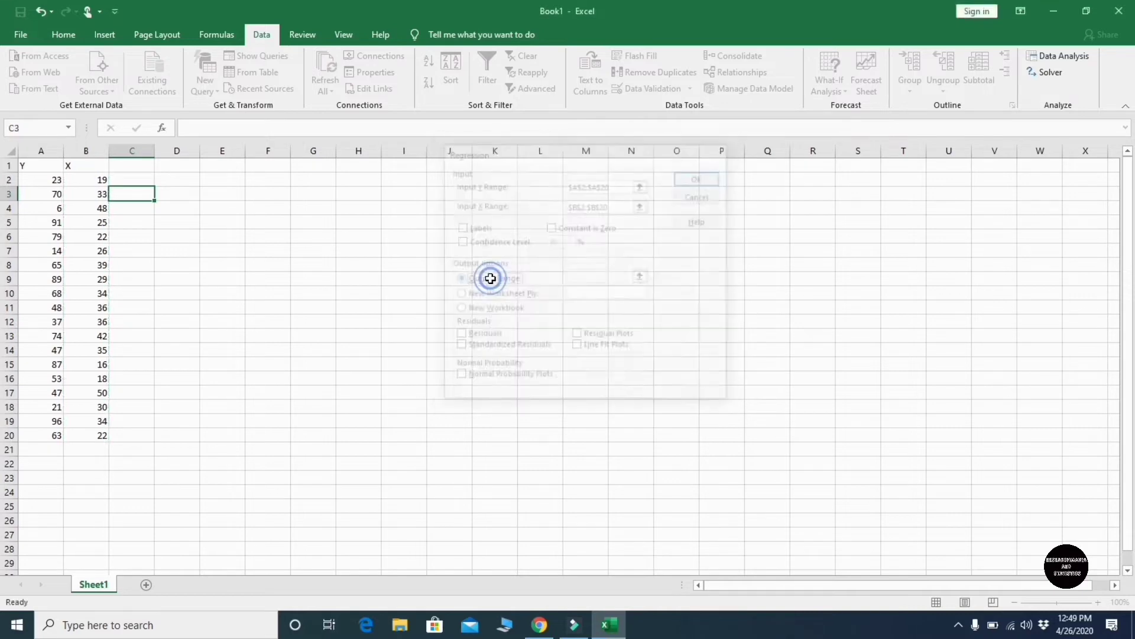
pyautogui.click(591, 274)
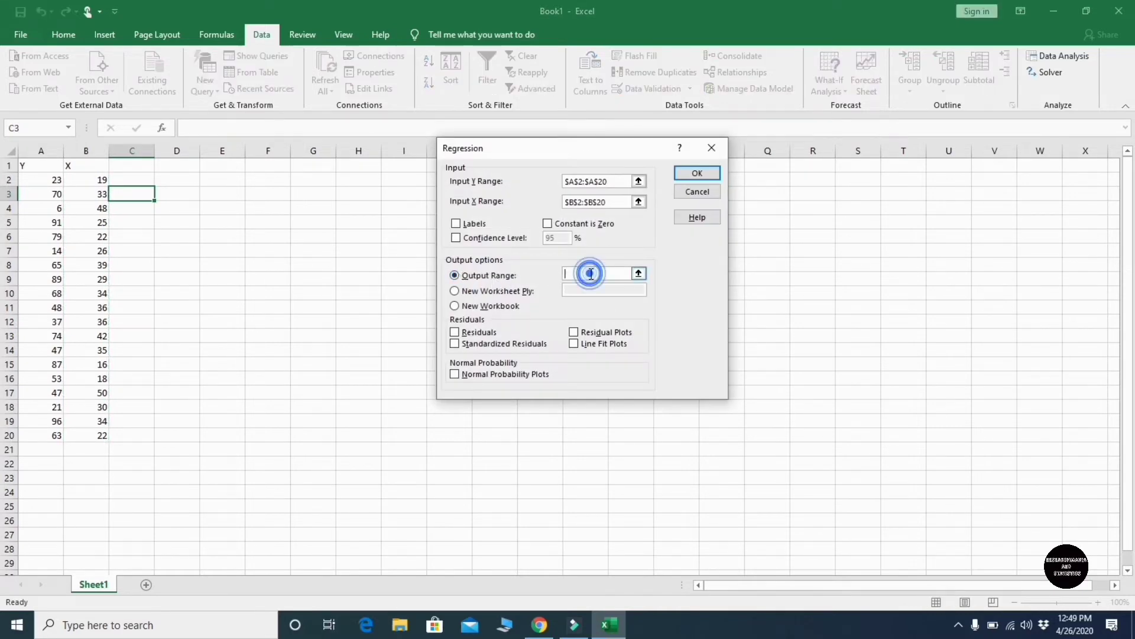
pyautogui.click(221, 197)
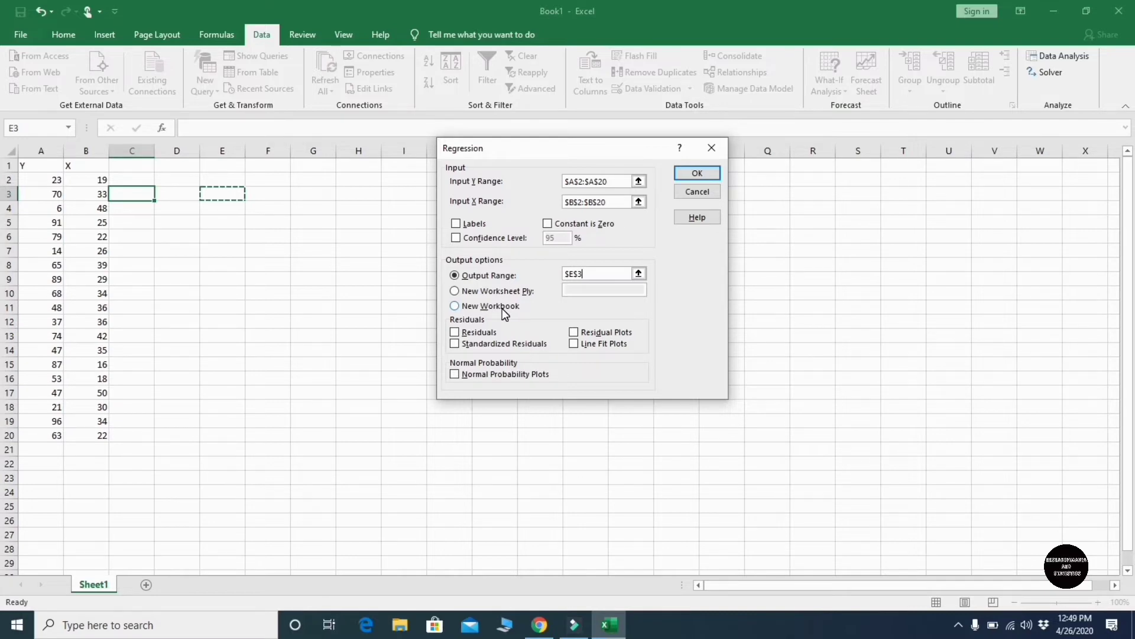
# - Include Residuals and Standardized Residuals in the output and run the regression
pyautogui.click(456, 333)
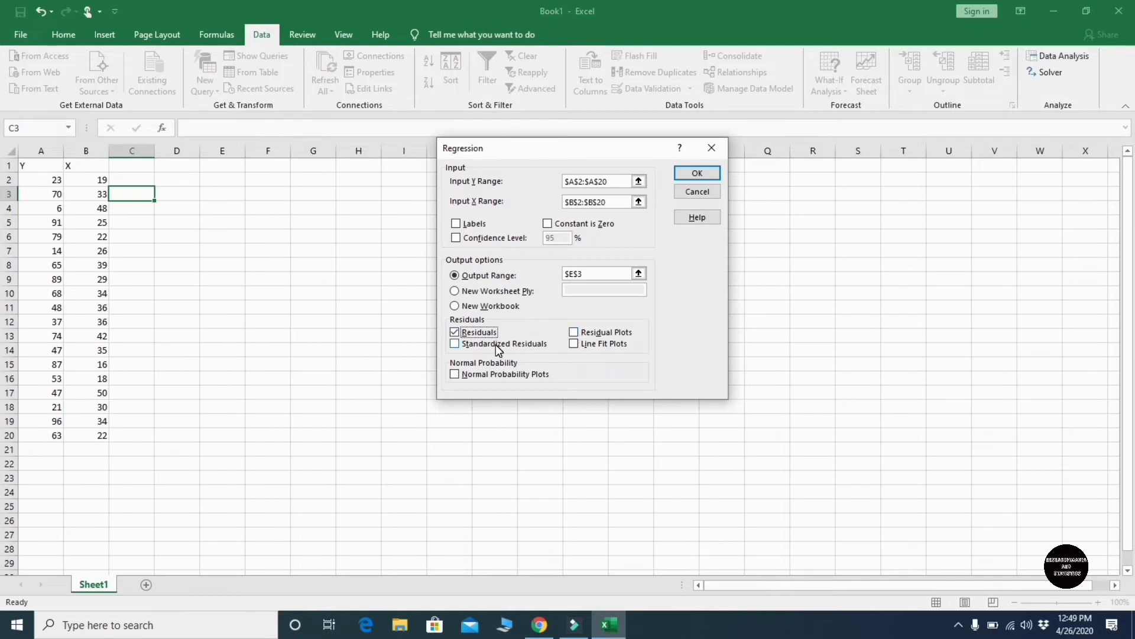
pyautogui.click(497, 345)
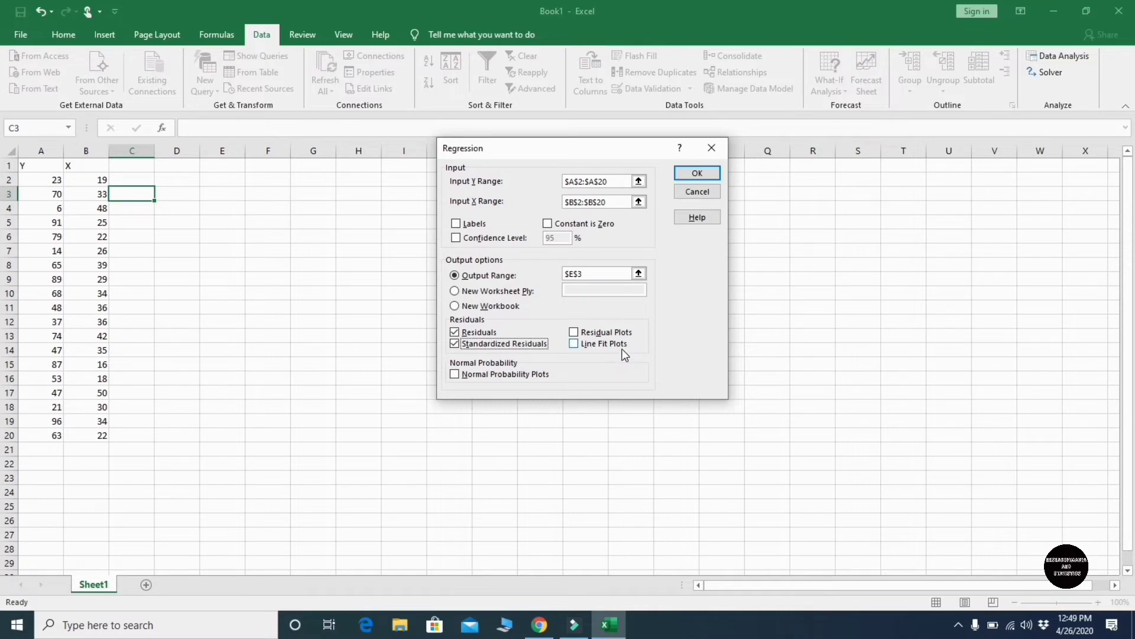
pyautogui.click(696, 175)
pyautogui.click(795, 295)
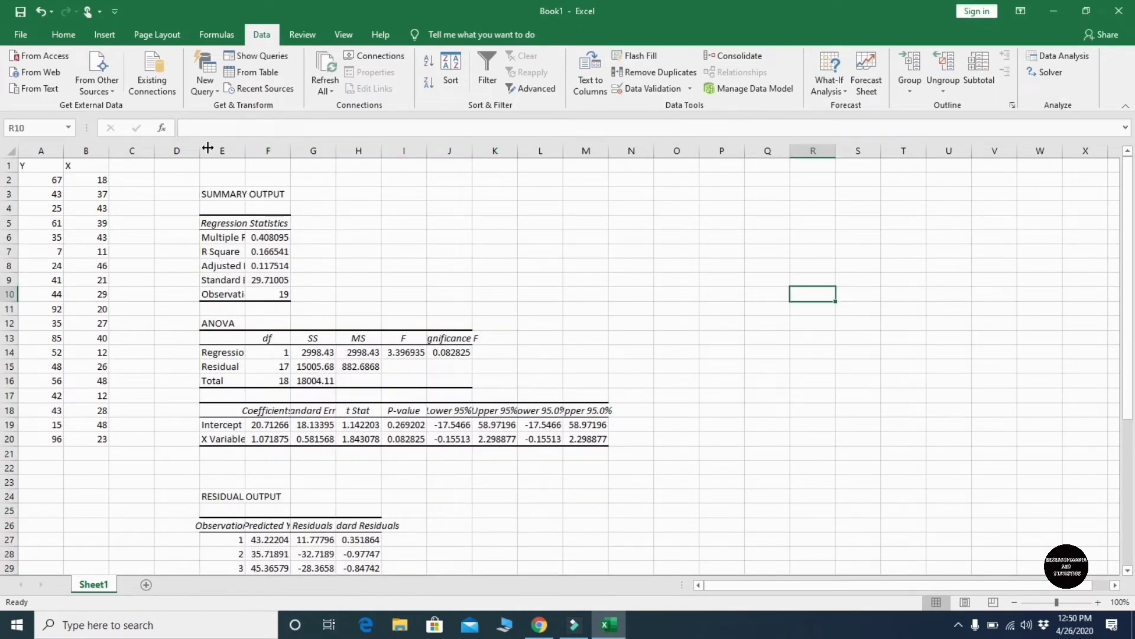
# - Widen column E to fit the summary output labels and select the ANOVA table, E12 to J16
pyautogui.moveTo(245, 148); pyautogui.dragTo(279, 150)
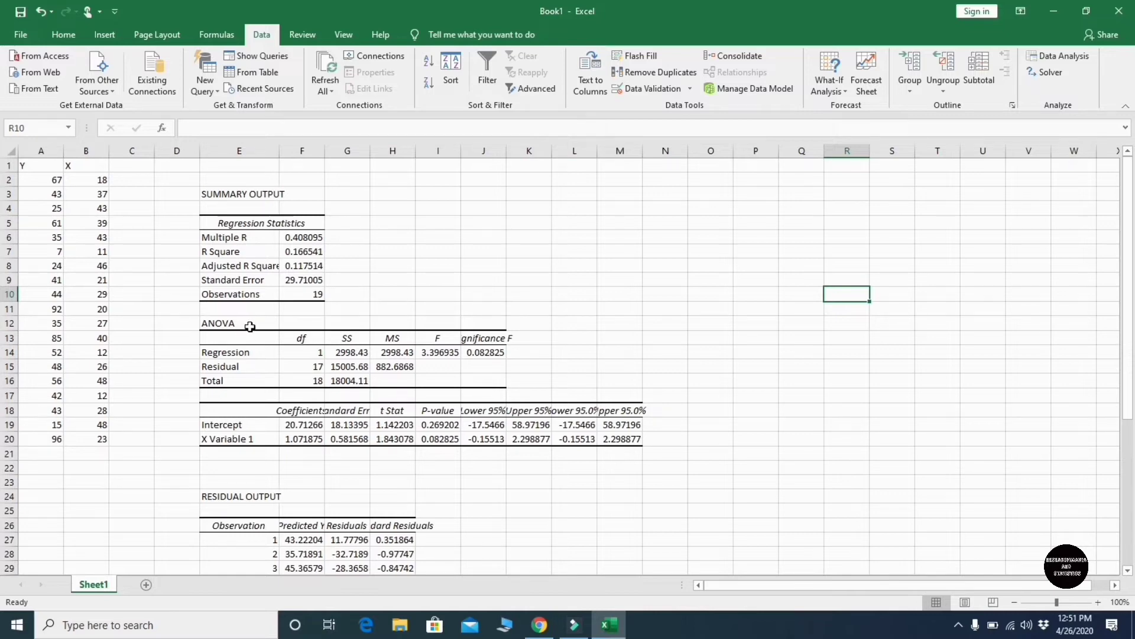
pyautogui.moveTo(249, 326); pyautogui.dragTo(499, 380)
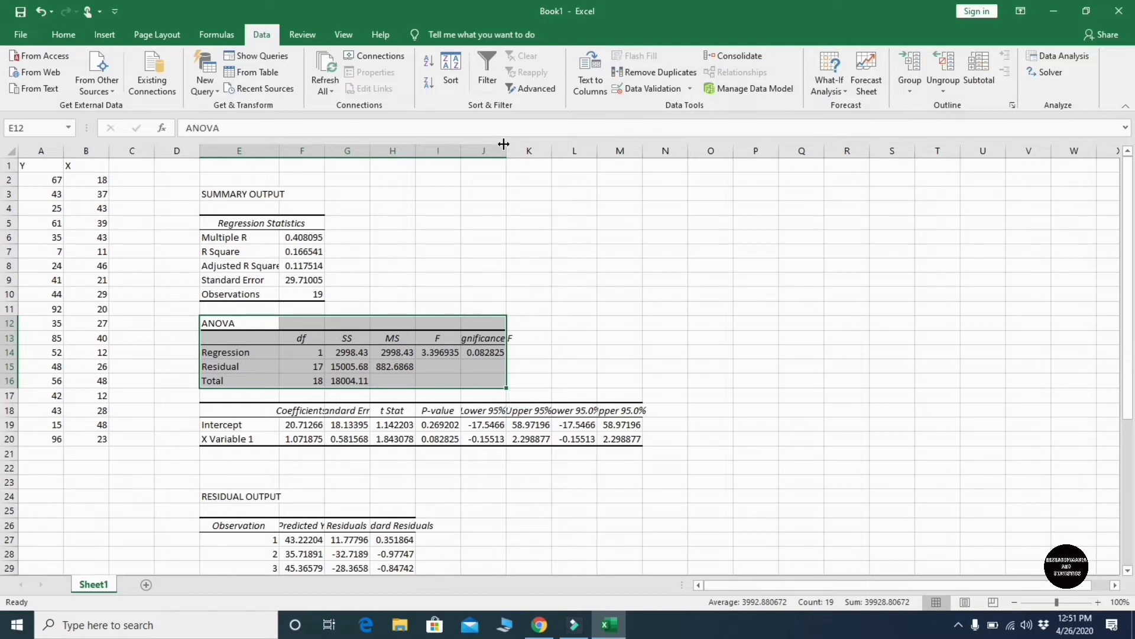
# - Widen column J to fit the Significance F heading and select the regression's Significance F value in J14
pyautogui.moveTo(507, 151); pyautogui.dragTo(545, 150)
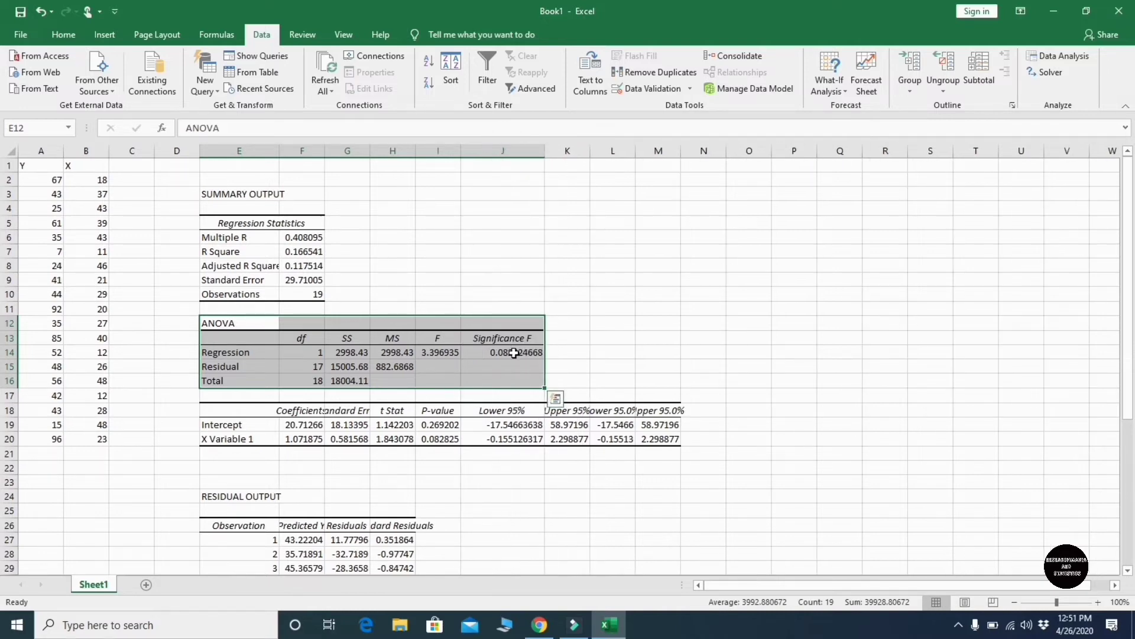
pyautogui.click(512, 352)
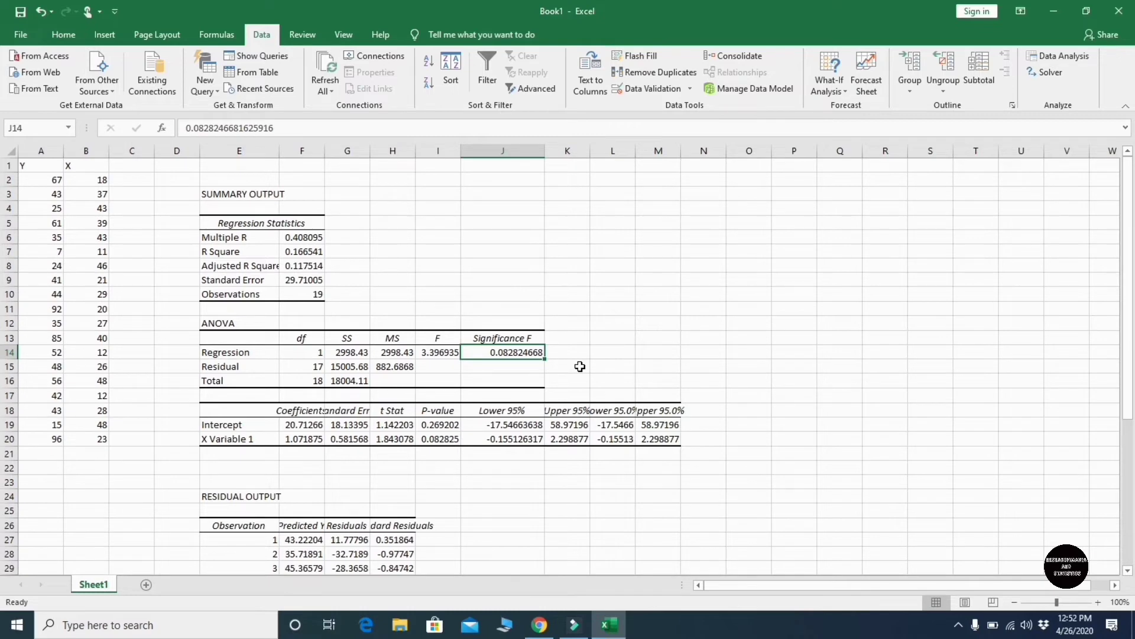
pyautogui.scroll(-2, 580, 367)
pyautogui.scroll(2, 579, 367)
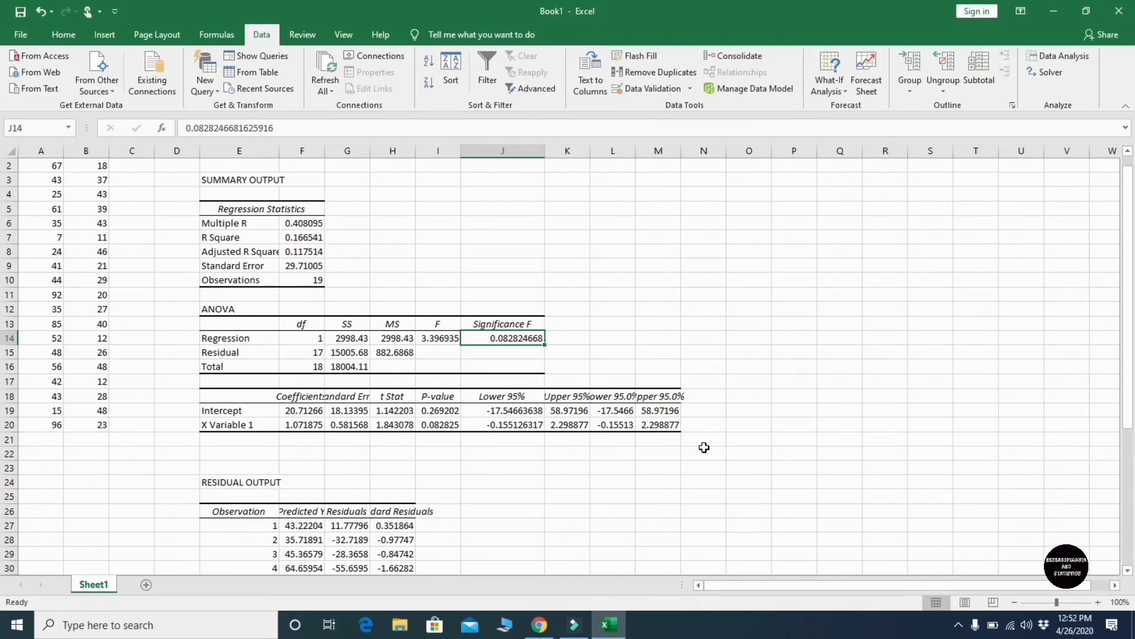
# - Select the coefficients table, E18 to M20, then widen column F to fit its heading and check the Intercept and X Variable 1 coefficients
pyautogui.scroll(-3, 704, 448)
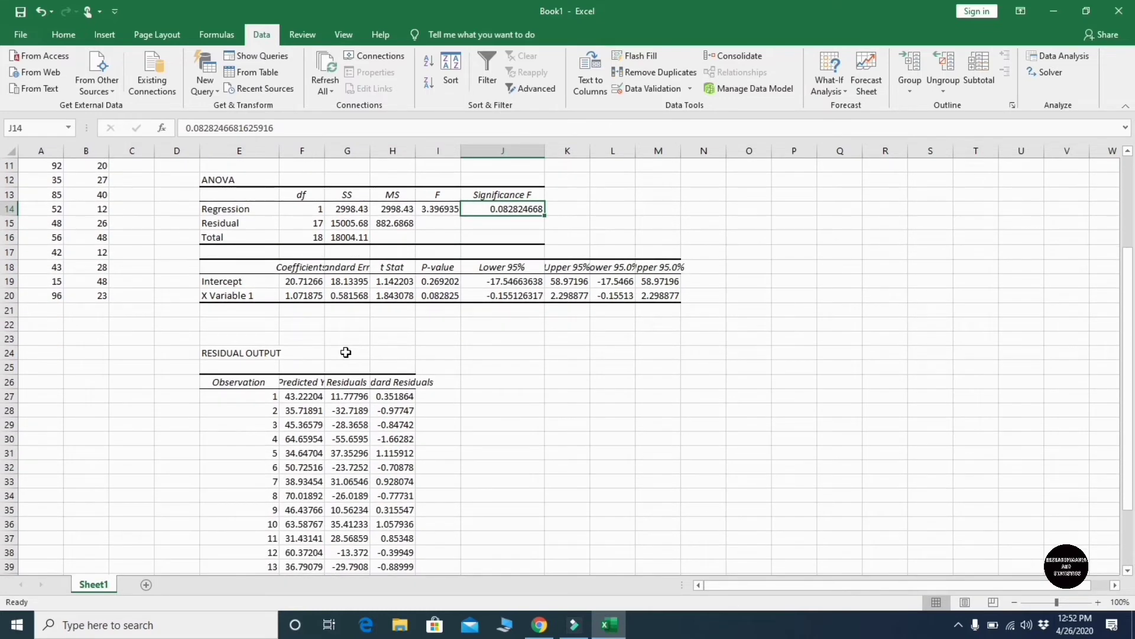
pyautogui.click(231, 268)
pyautogui.moveTo(231, 267); pyautogui.dragTo(661, 298)
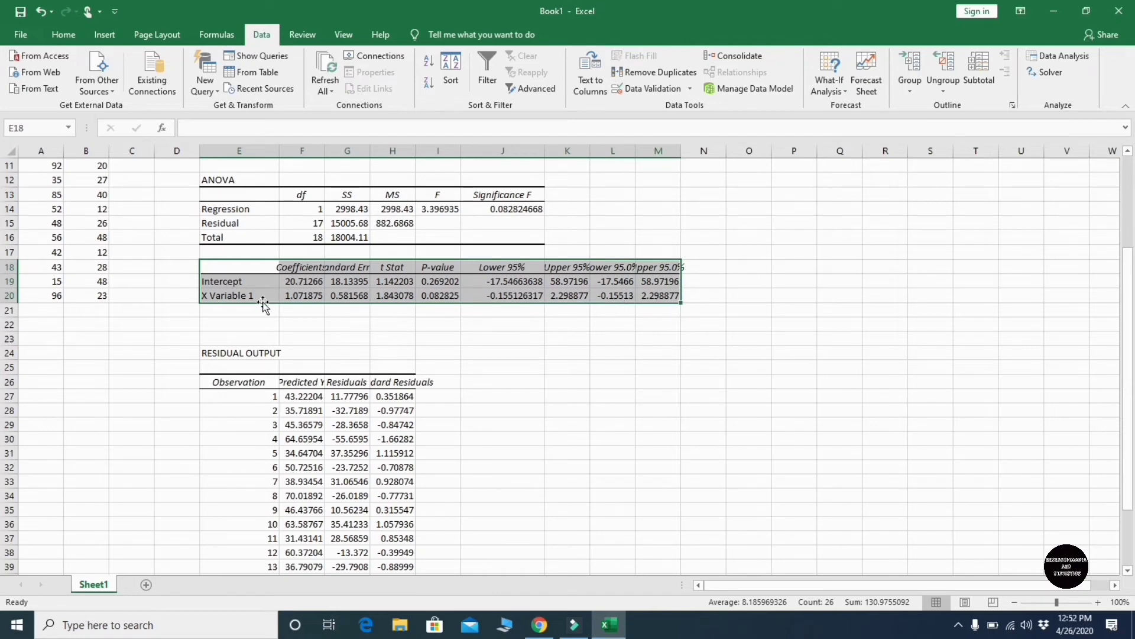
pyautogui.moveTo(325, 151); pyautogui.dragTo(342, 151)
pyautogui.click(323, 285)
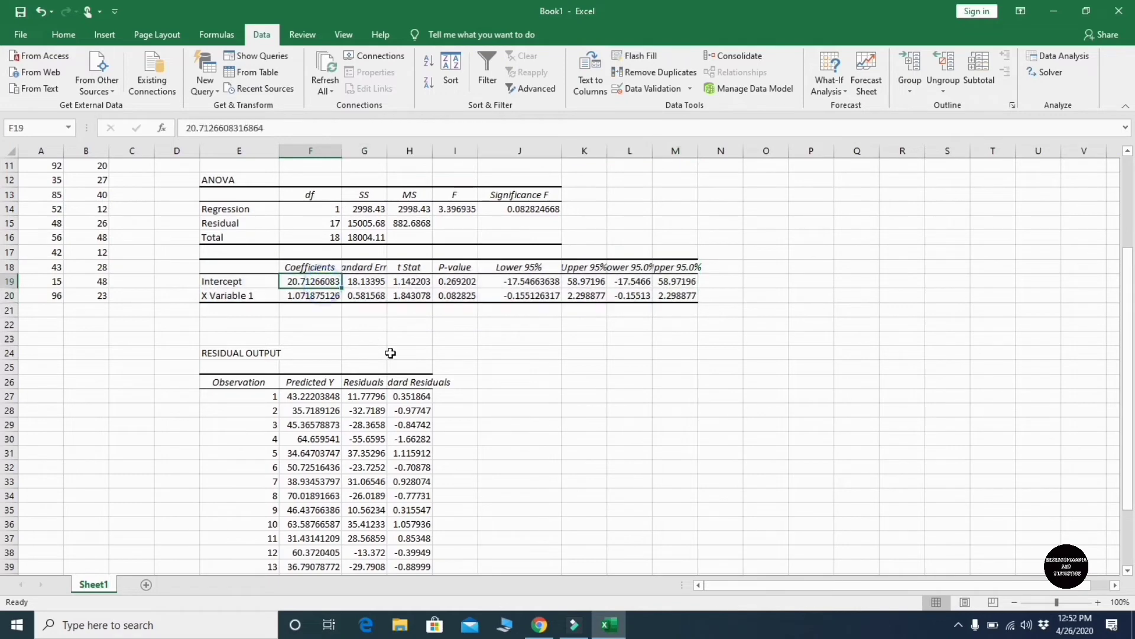
pyautogui.click(313, 296)
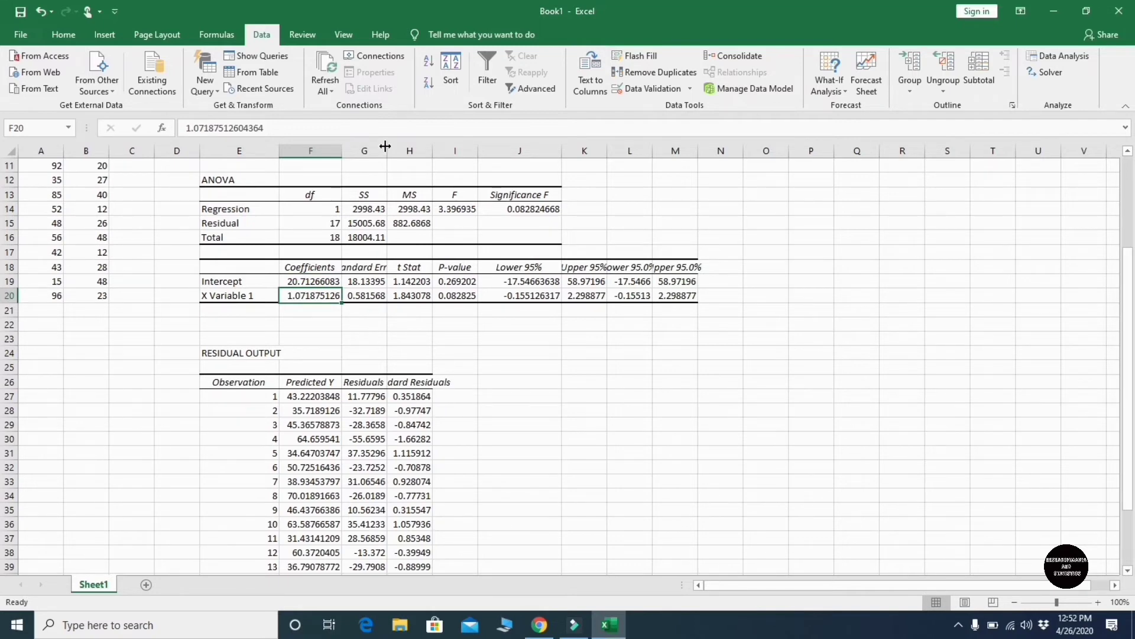
# - Widen column G to fit the Standard Error heading and check the standard errors of Intercept and X Variable 1
pyautogui.moveTo(388, 148); pyautogui.dragTo(406, 146)
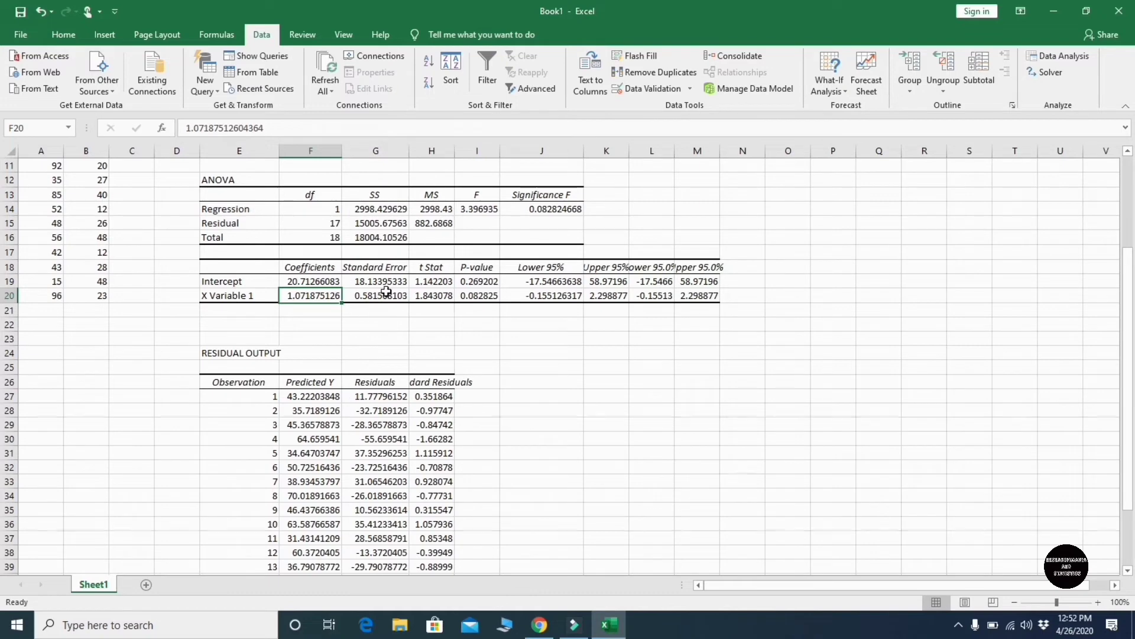
pyautogui.click(392, 282)
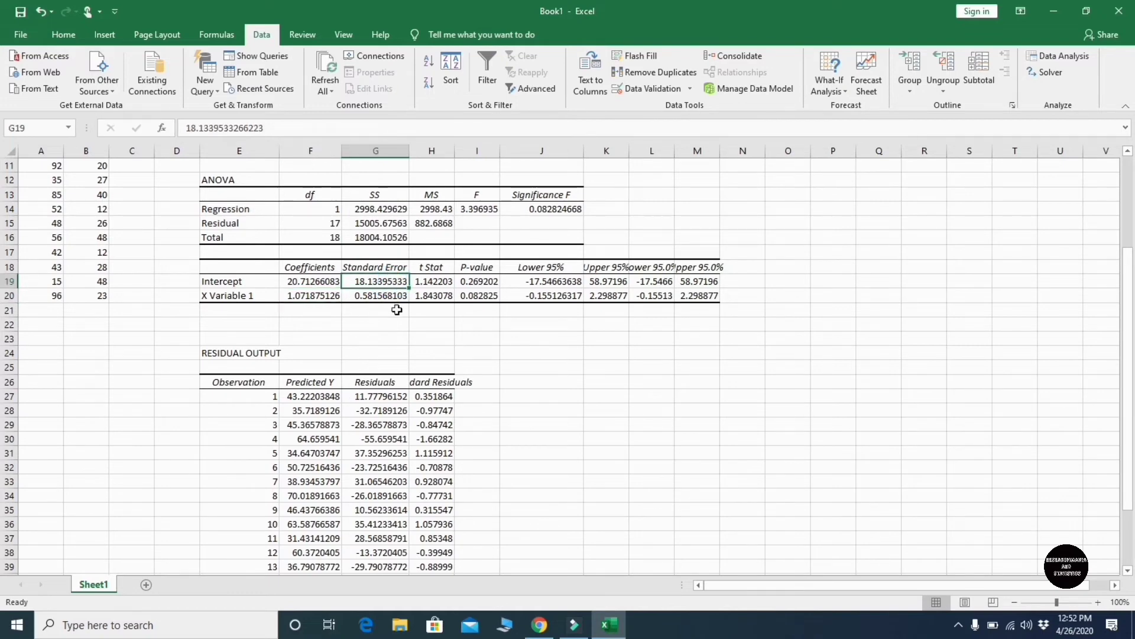
pyautogui.click(392, 296)
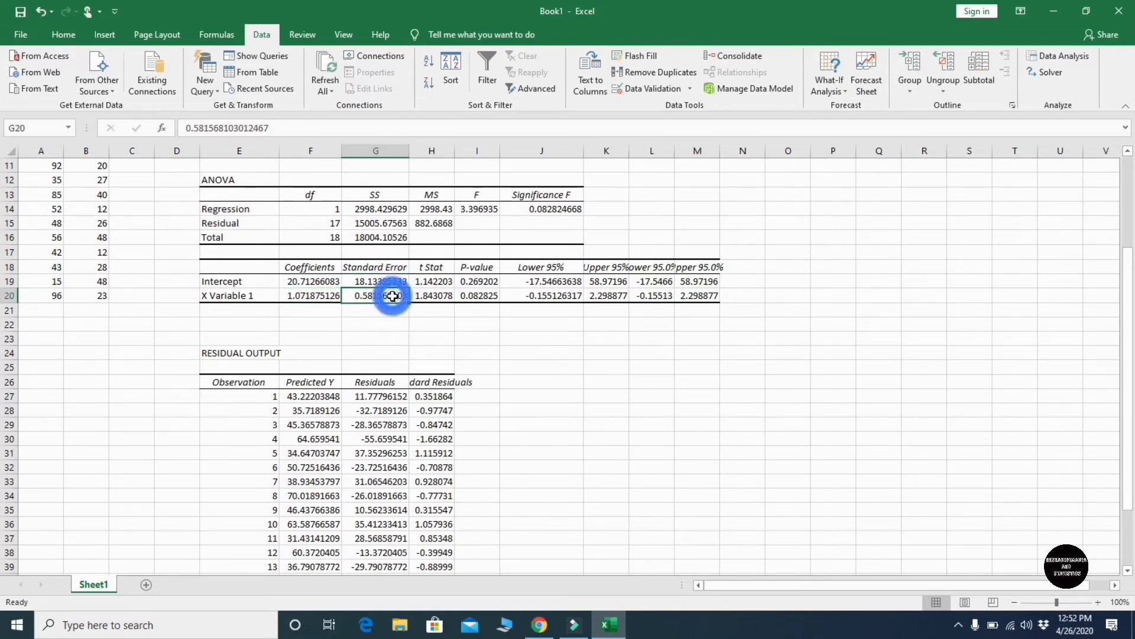
# - Examine the t Stat column, the P-values of Intercept and X Variable 1, and the Intercept's Lower 95% bound
pyautogui.click(441, 270)
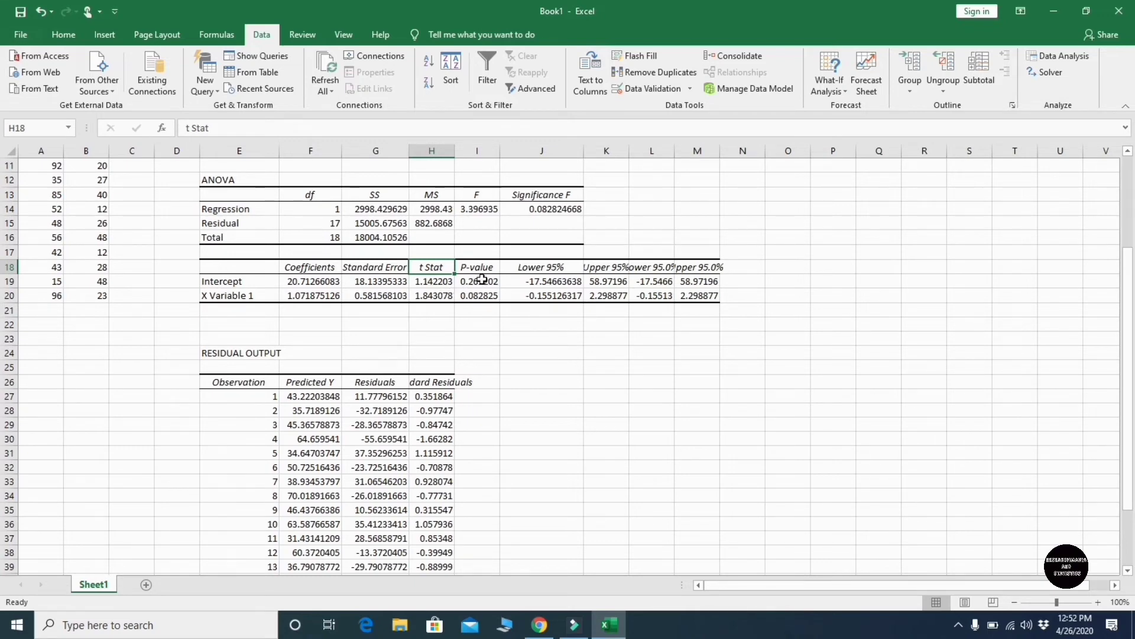
pyautogui.press('Right')
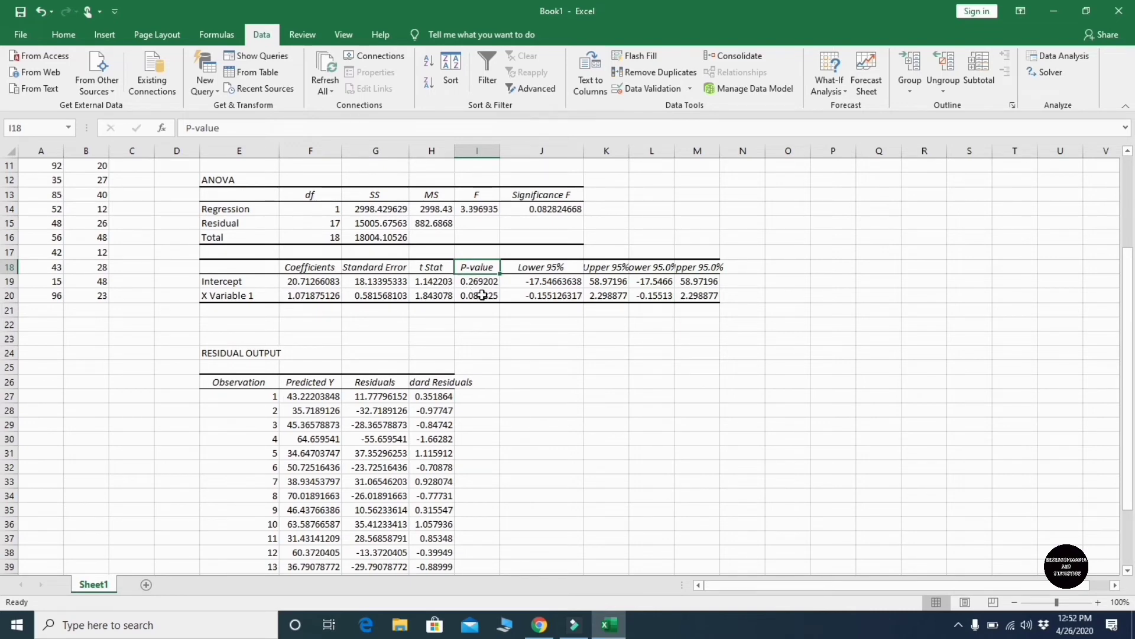
pyautogui.click(480, 281)
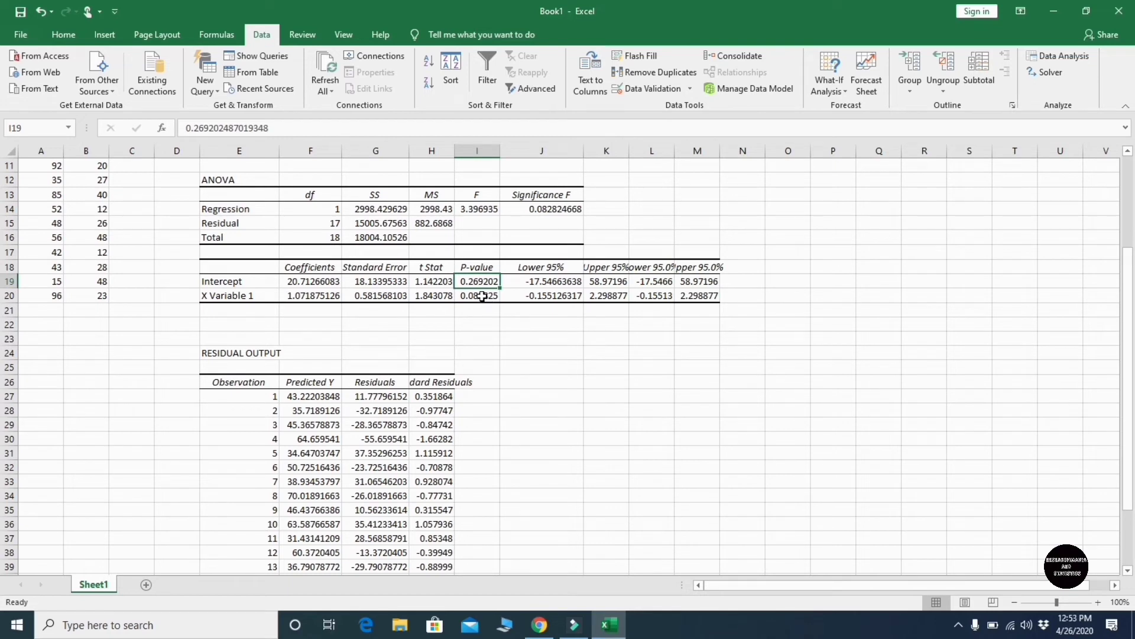
pyautogui.click(482, 297)
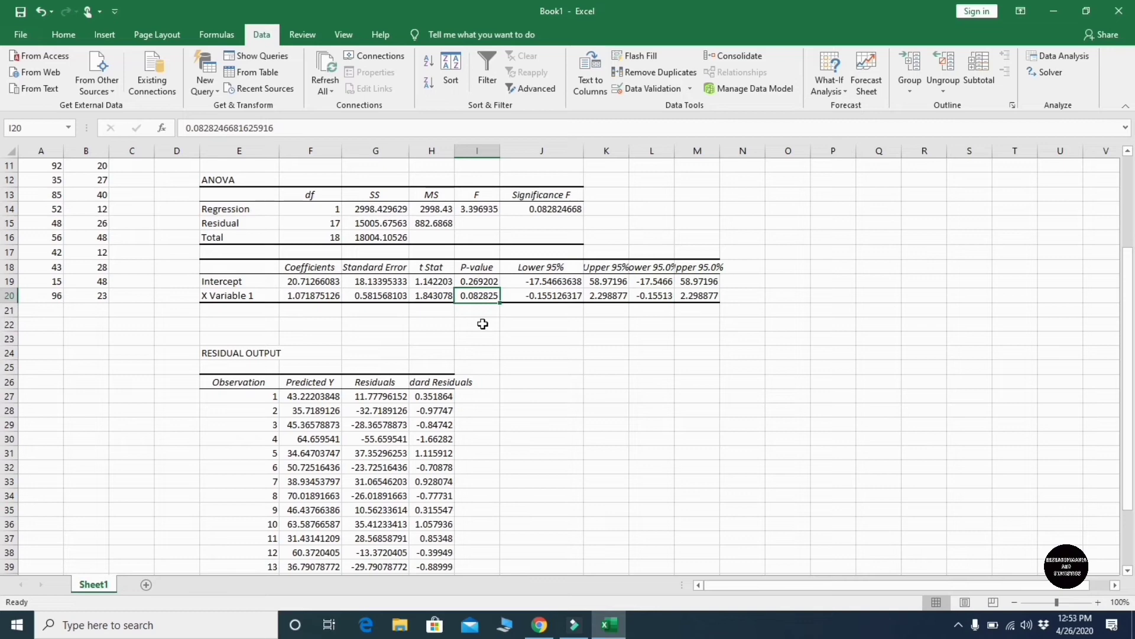
pyautogui.click(559, 282)
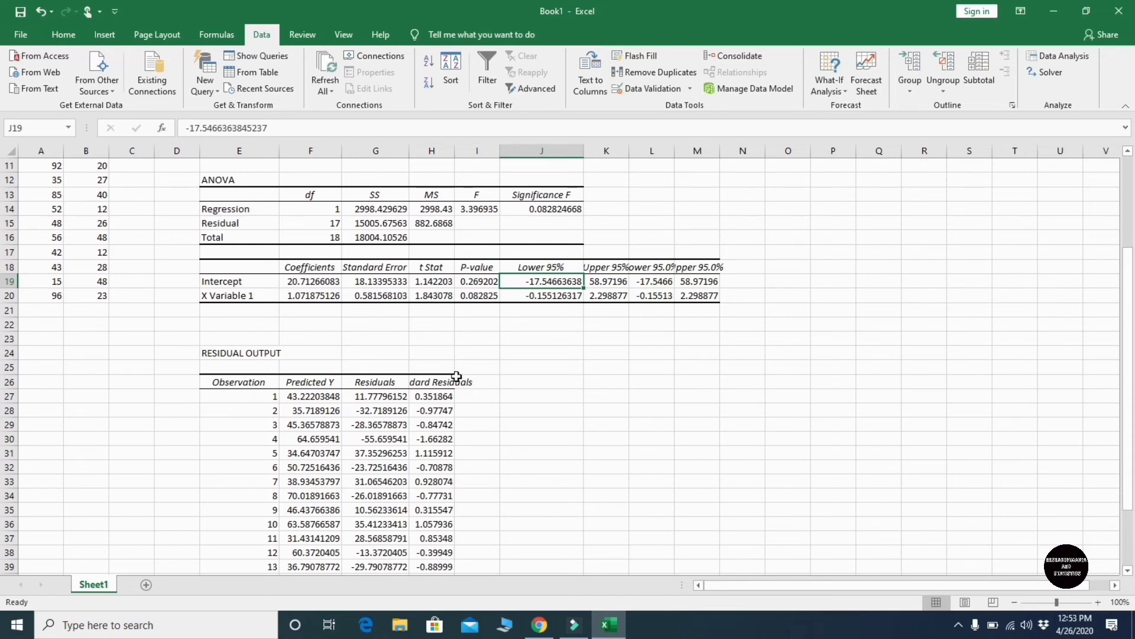
# - Examine the RESIDUAL OUTPUT table, going over its Predicted Y and Residuals columns
pyautogui.scroll(-1, 456, 376)
pyautogui.scroll(-2, 456, 377)
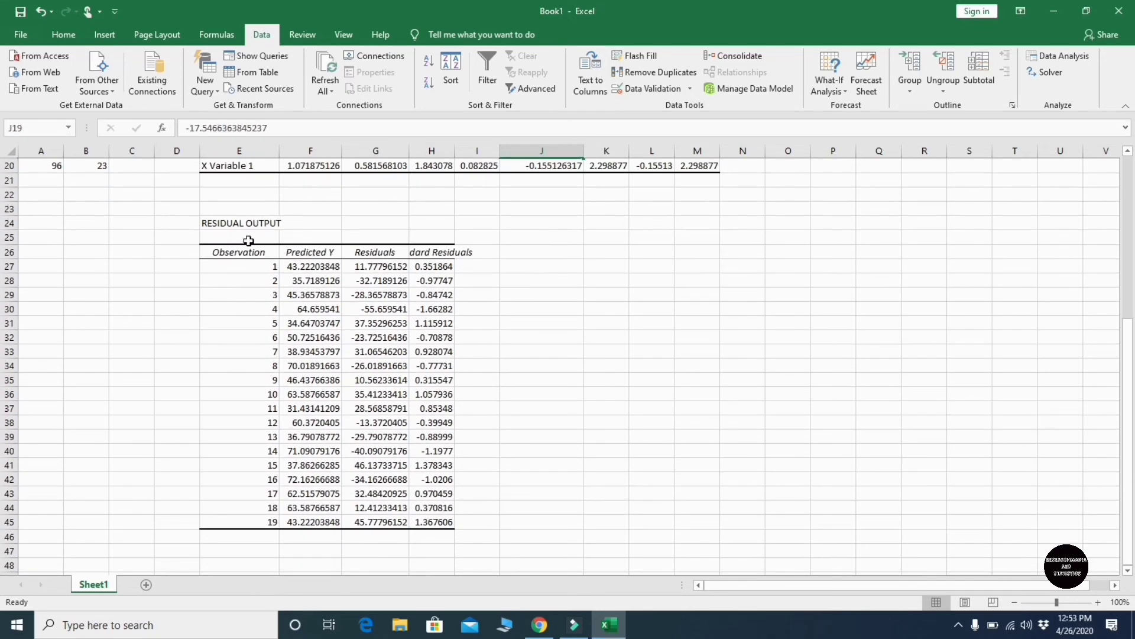
pyautogui.click(231, 224)
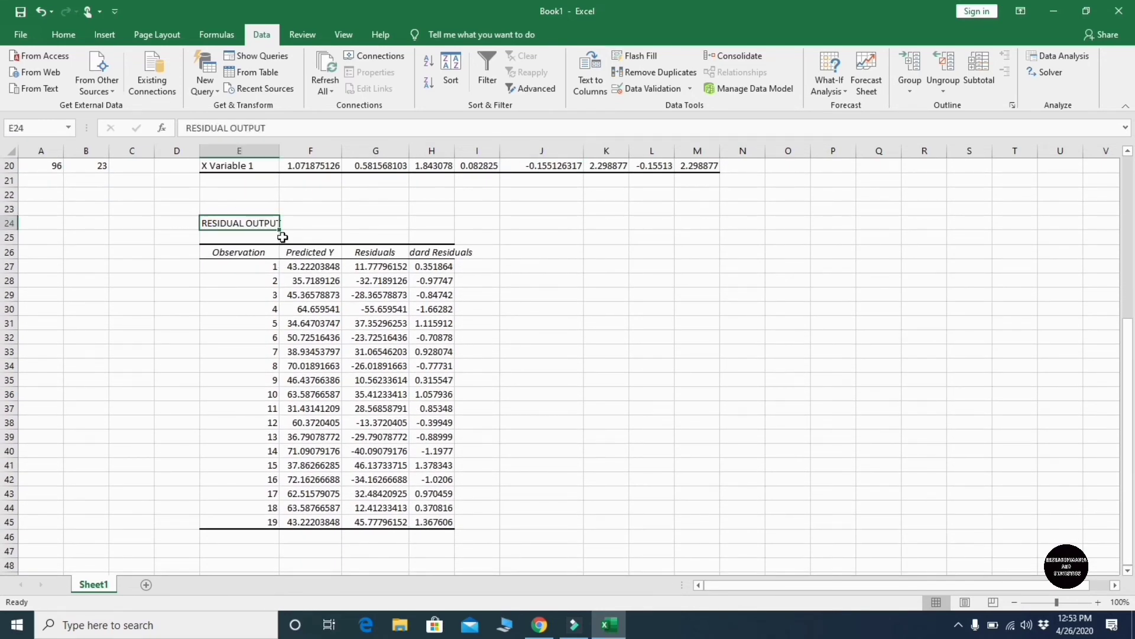
pyautogui.click(310, 252)
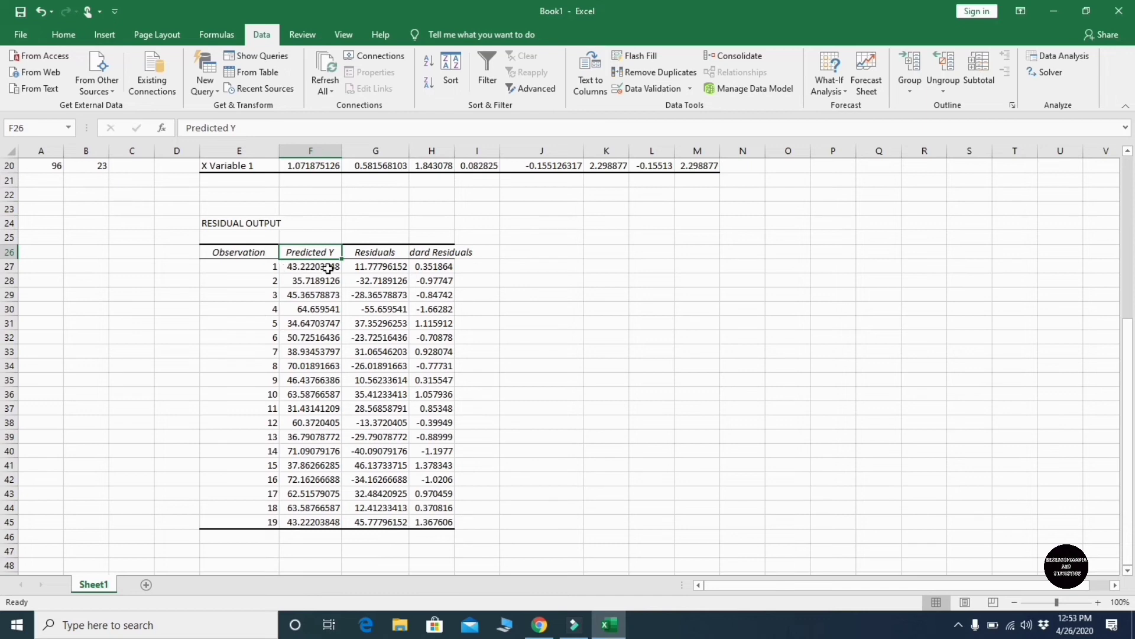
pyautogui.click(387, 254)
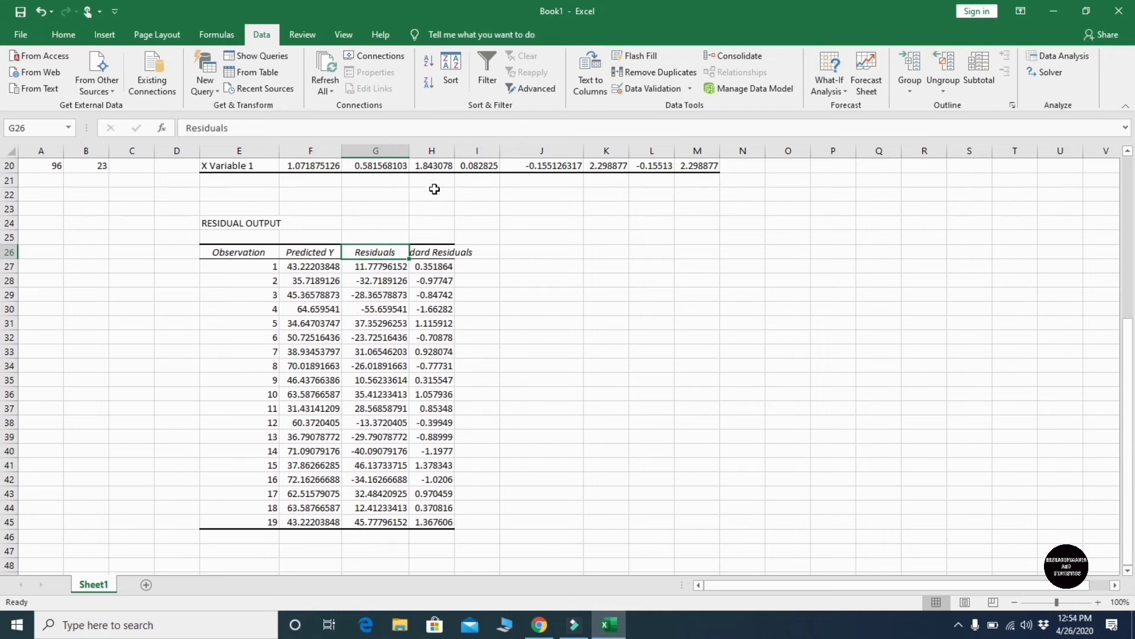
# - Widen column H to fit the Standard Residuals heading and check the first observation's residual and standard residual
pyautogui.moveTo(456, 150); pyautogui.dragTo(500, 154)
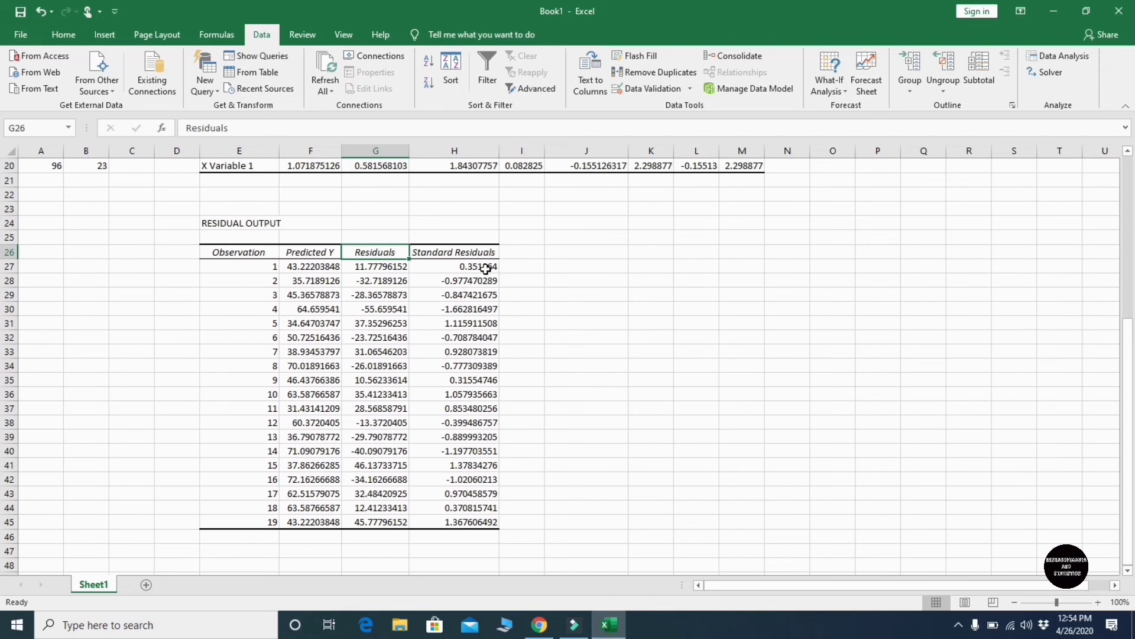
pyautogui.click(386, 268)
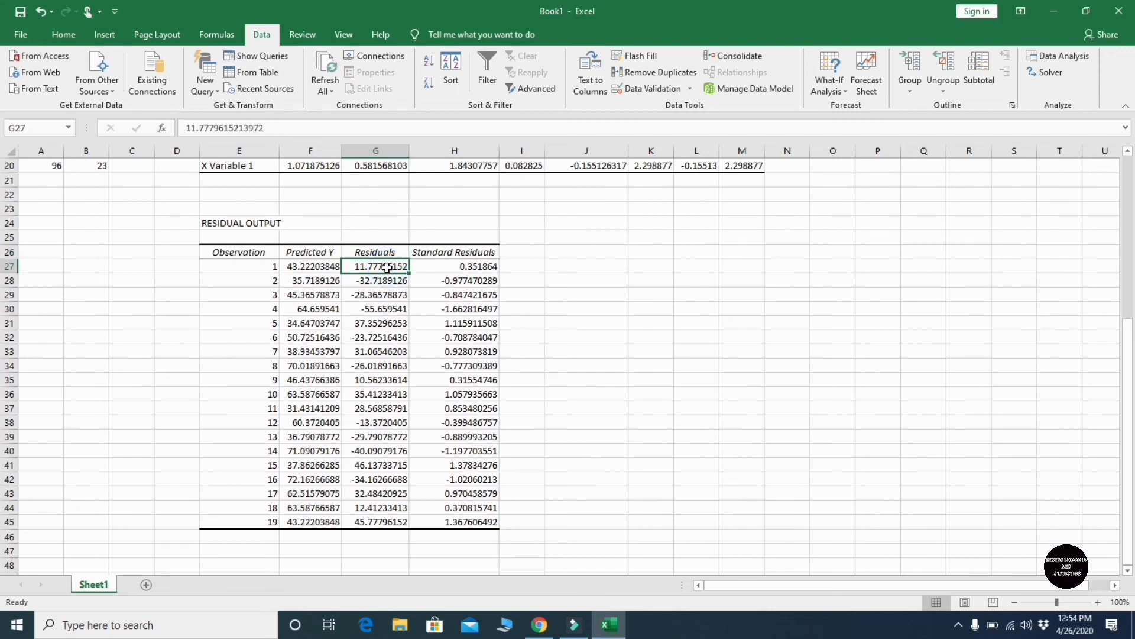
pyautogui.click(450, 268)
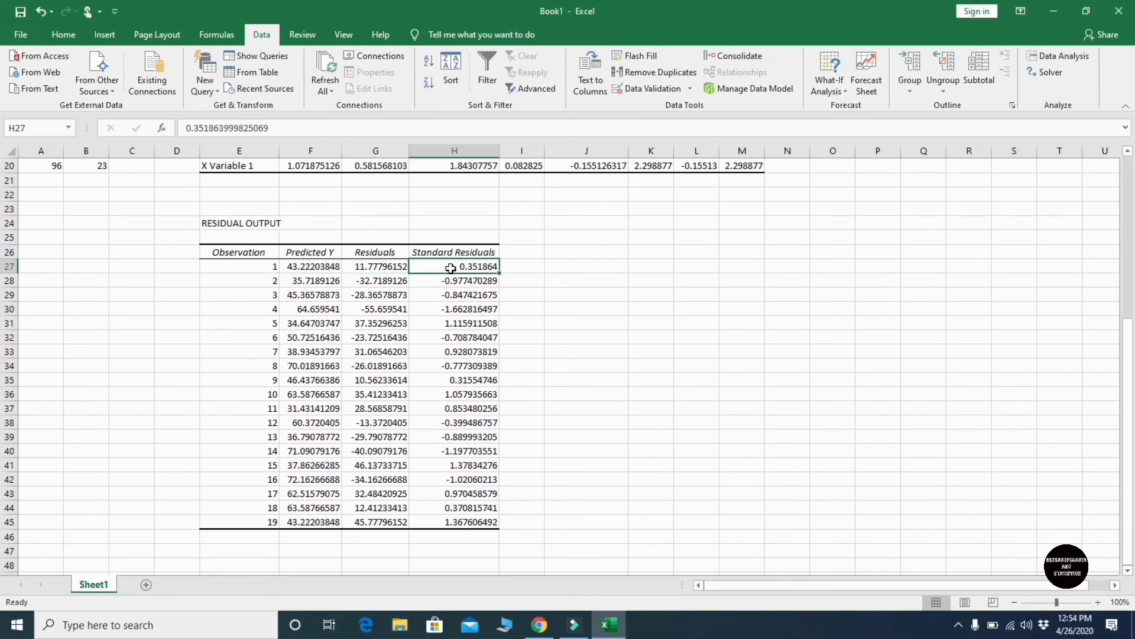
pyautogui.scroll(6, 526, 318)
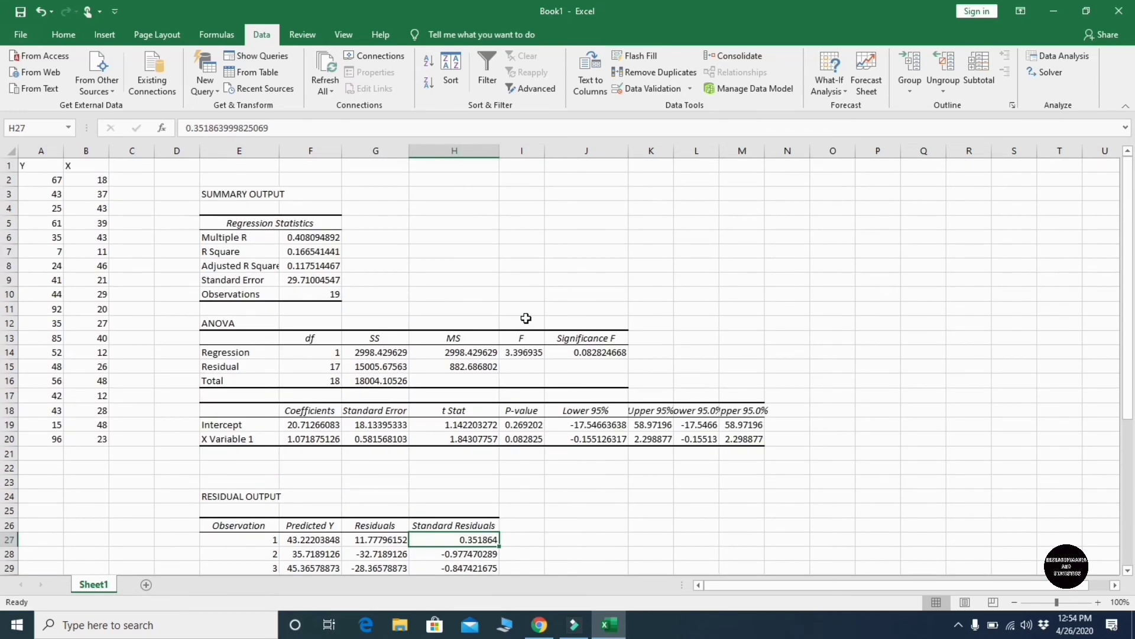